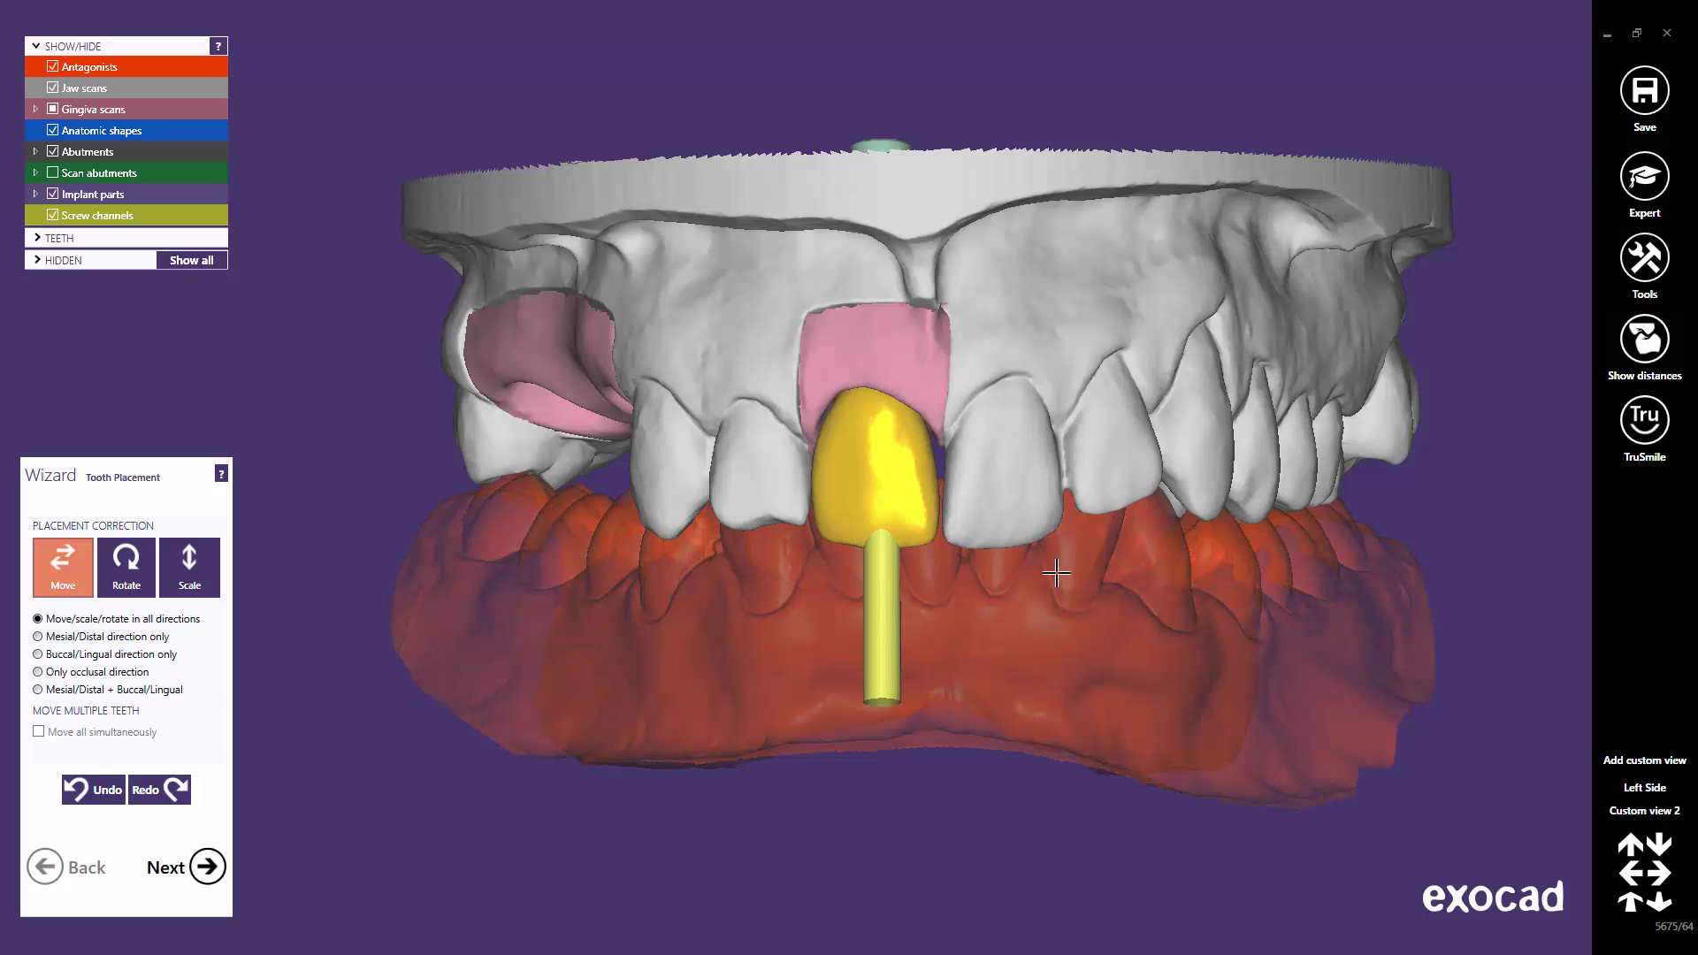
Accept the tooth placement, proceed to generating the abutment bottoms, and hide the antagonists.
right_drag(754, 491, 753, 492)
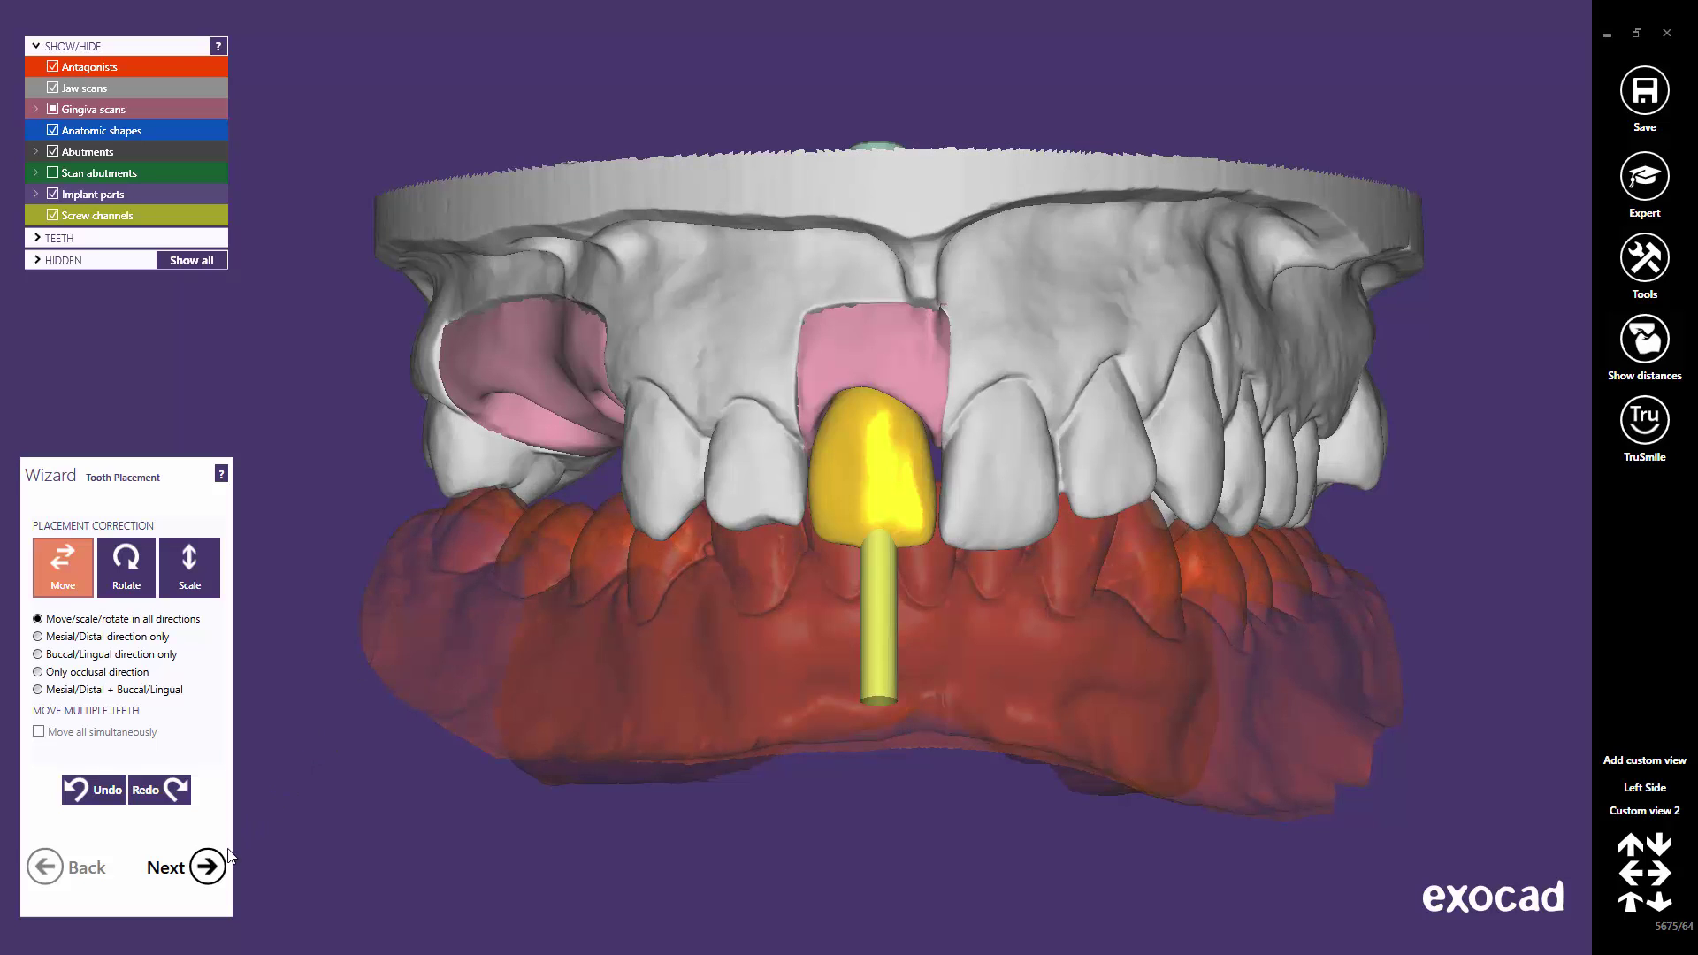
click(208, 868)
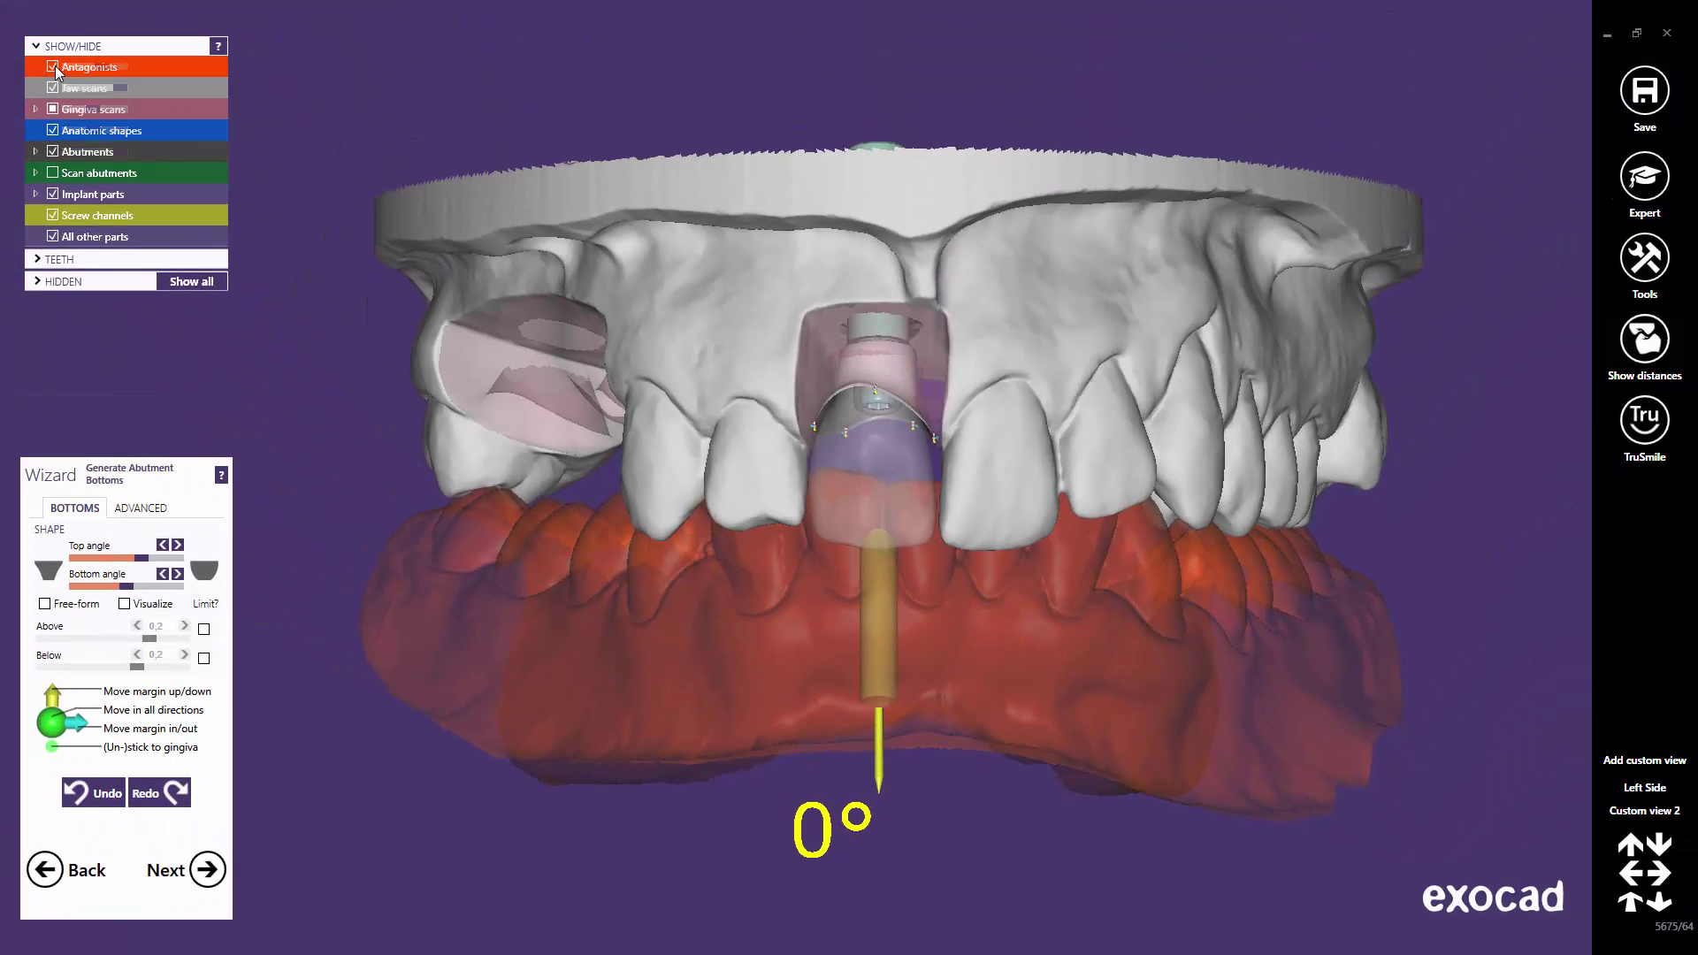
click(54, 68)
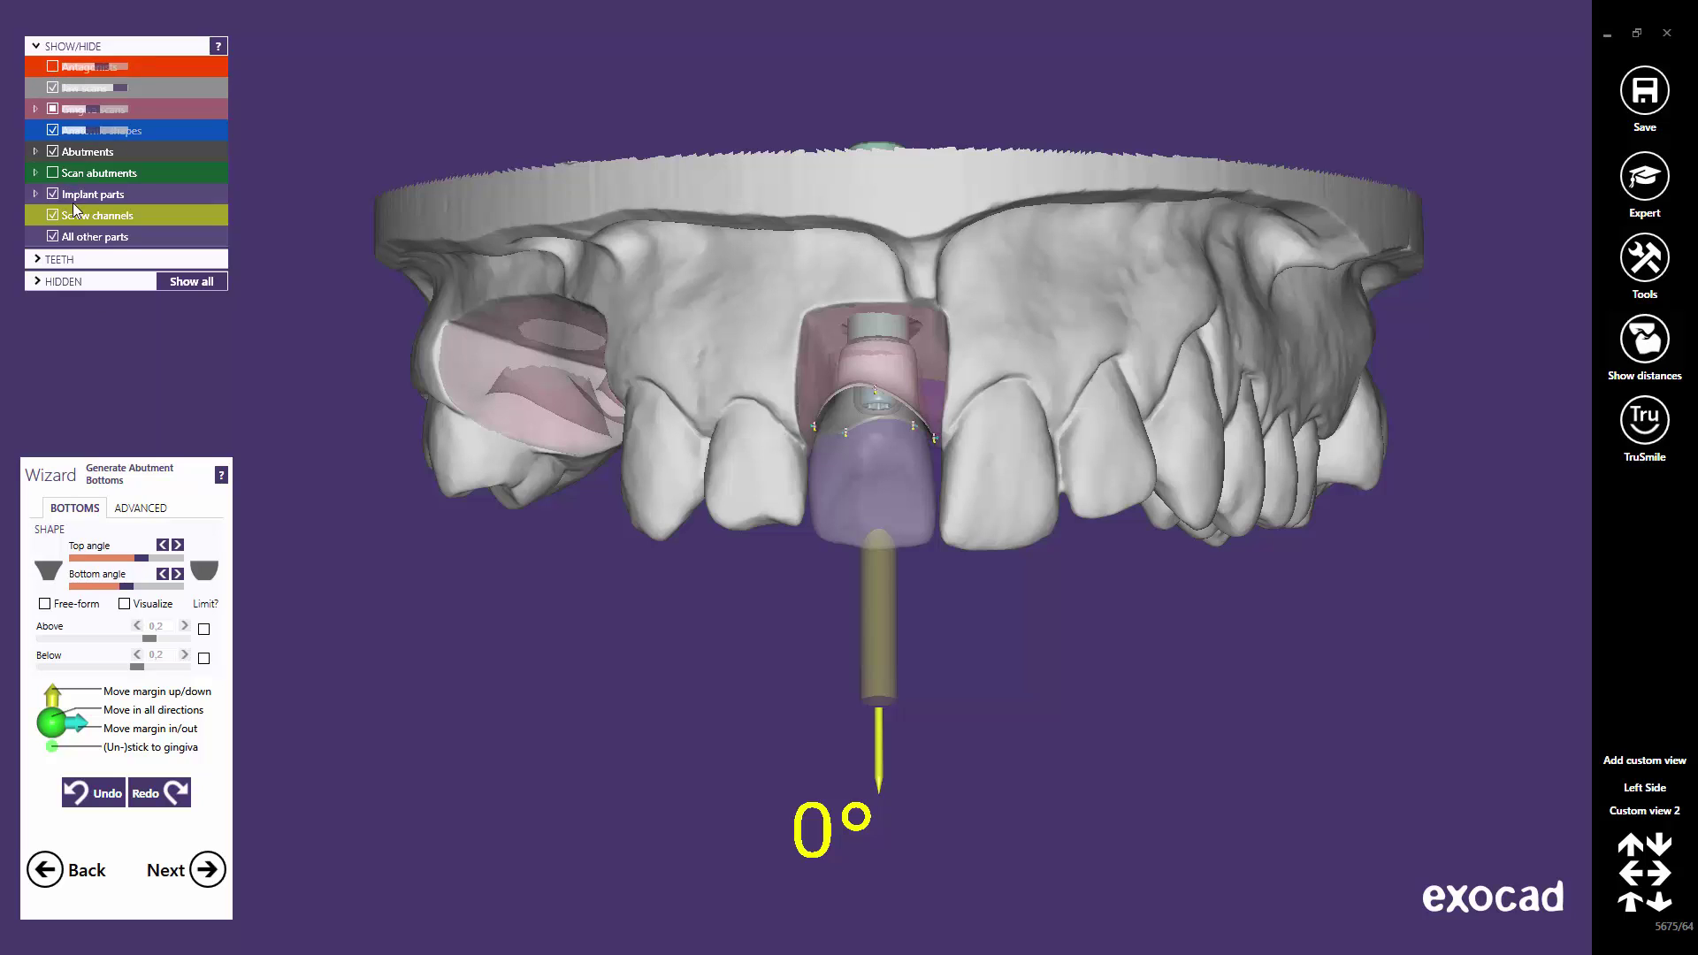
Activate clickable angulated screw channels and tilt the channel to 20° through a point on the tooth's lingual surface.
click(140, 508)
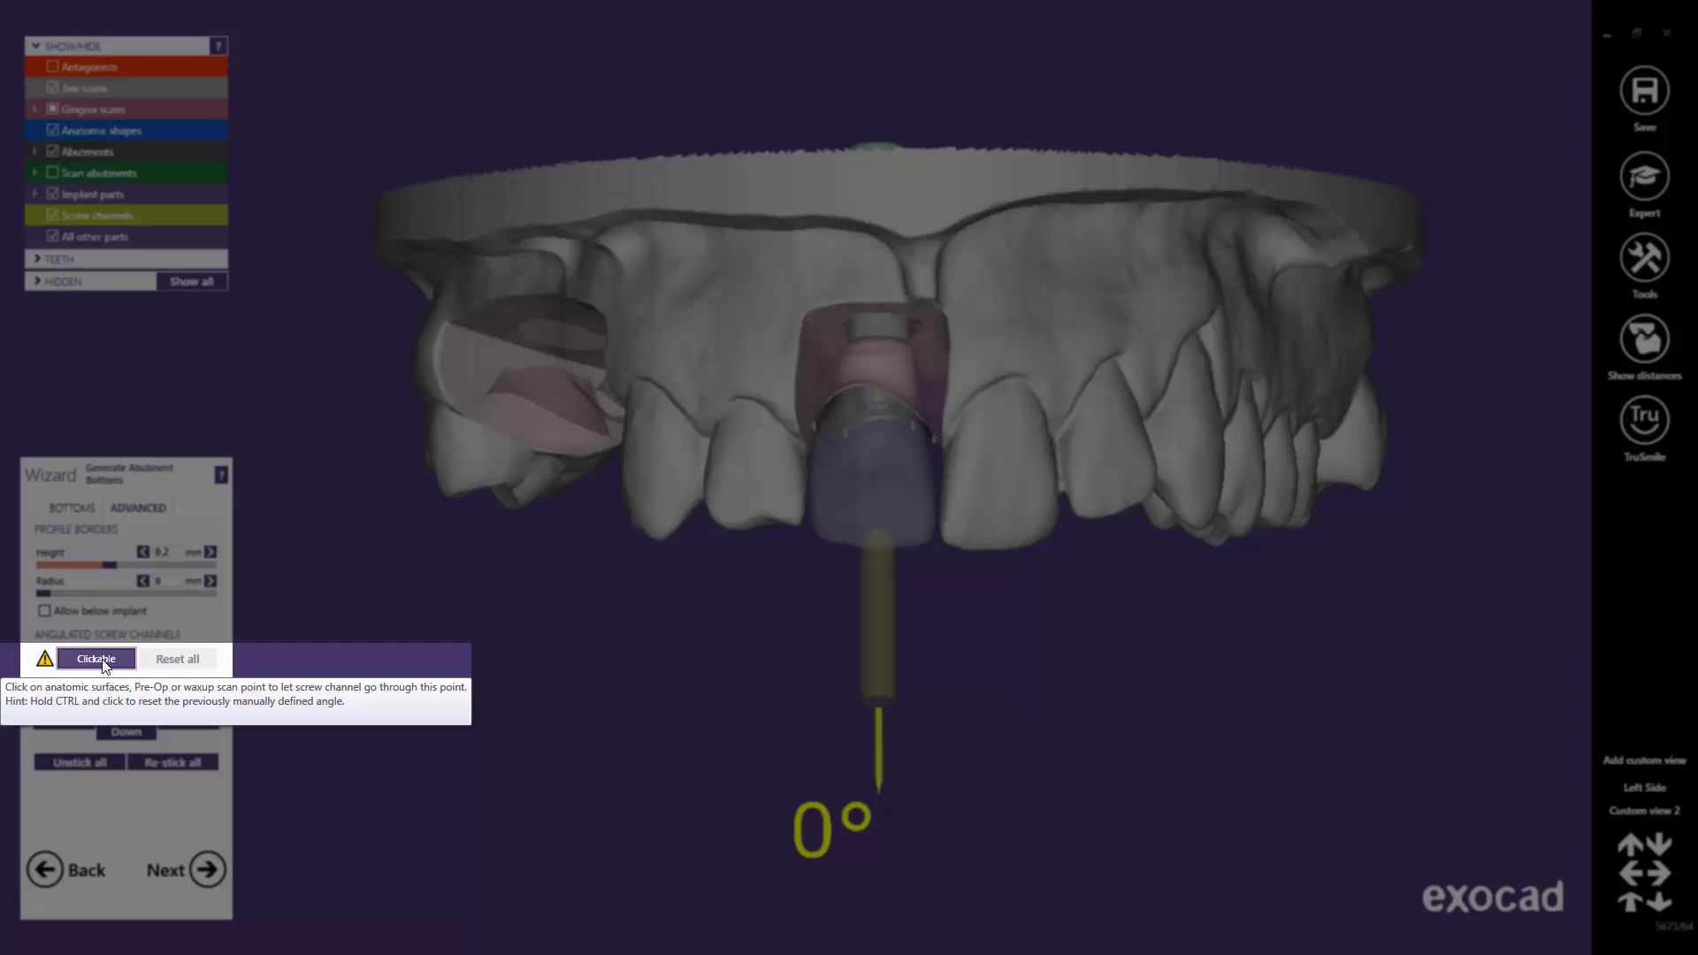
click(103, 662)
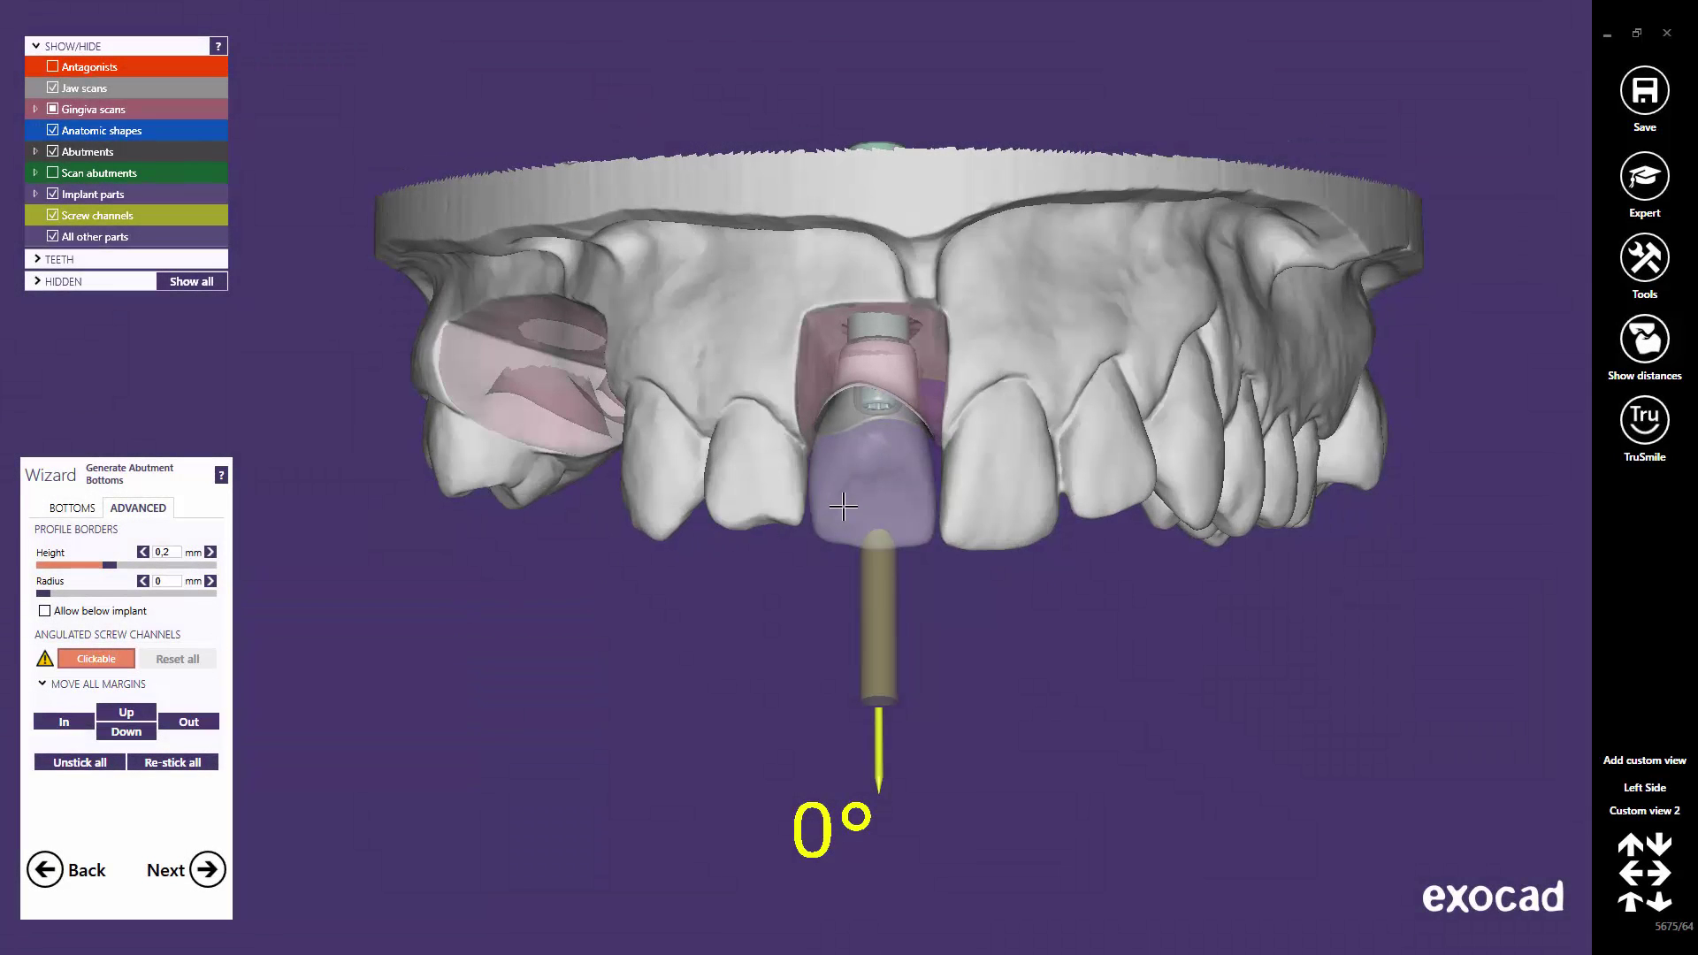
right_drag(860, 513, 809, 581)
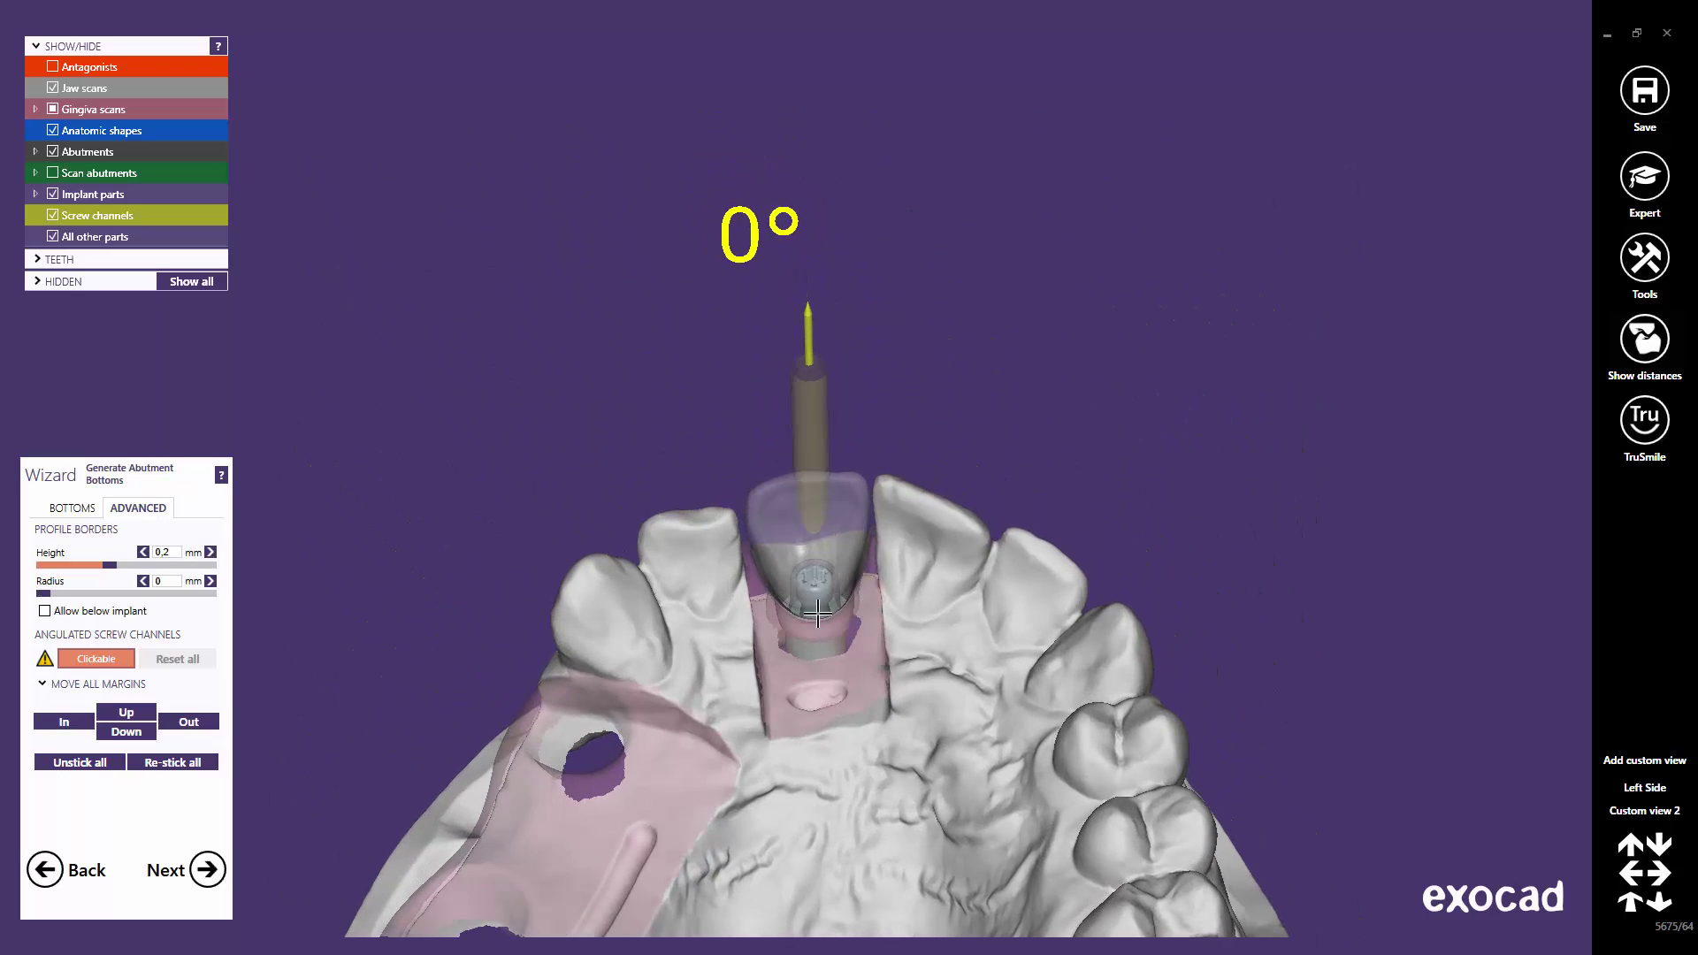
scroll(811, 619, up, 3)
middle_drag(823, 681, 851, 853)
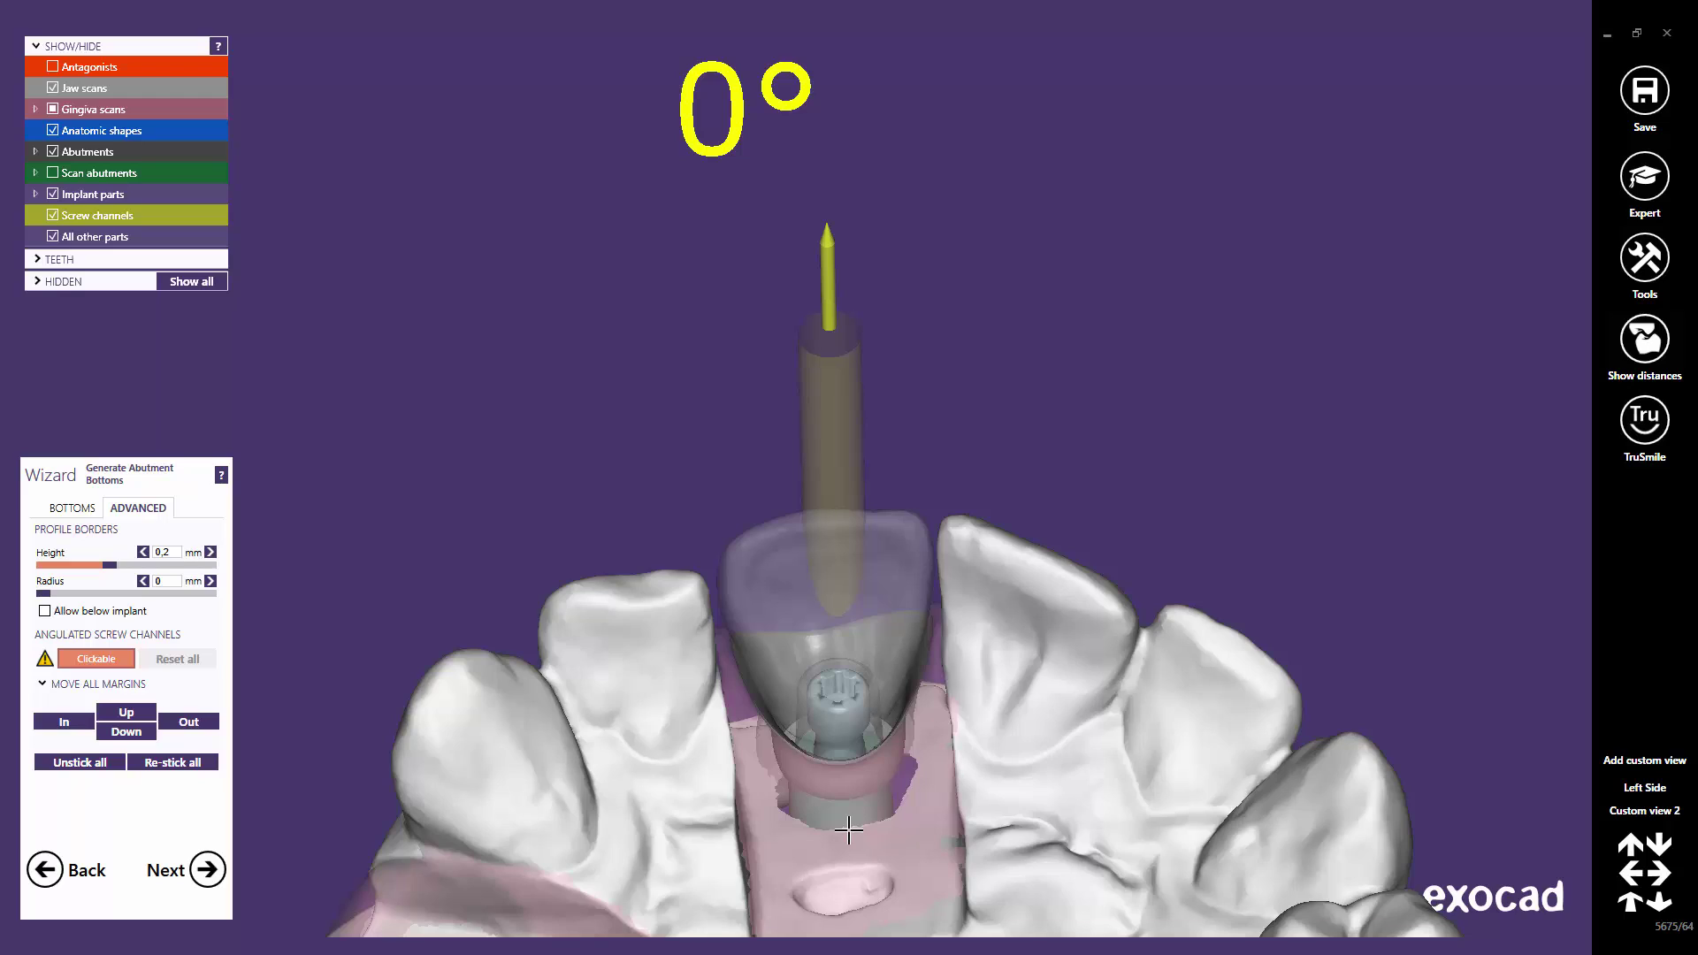
click(842, 679)
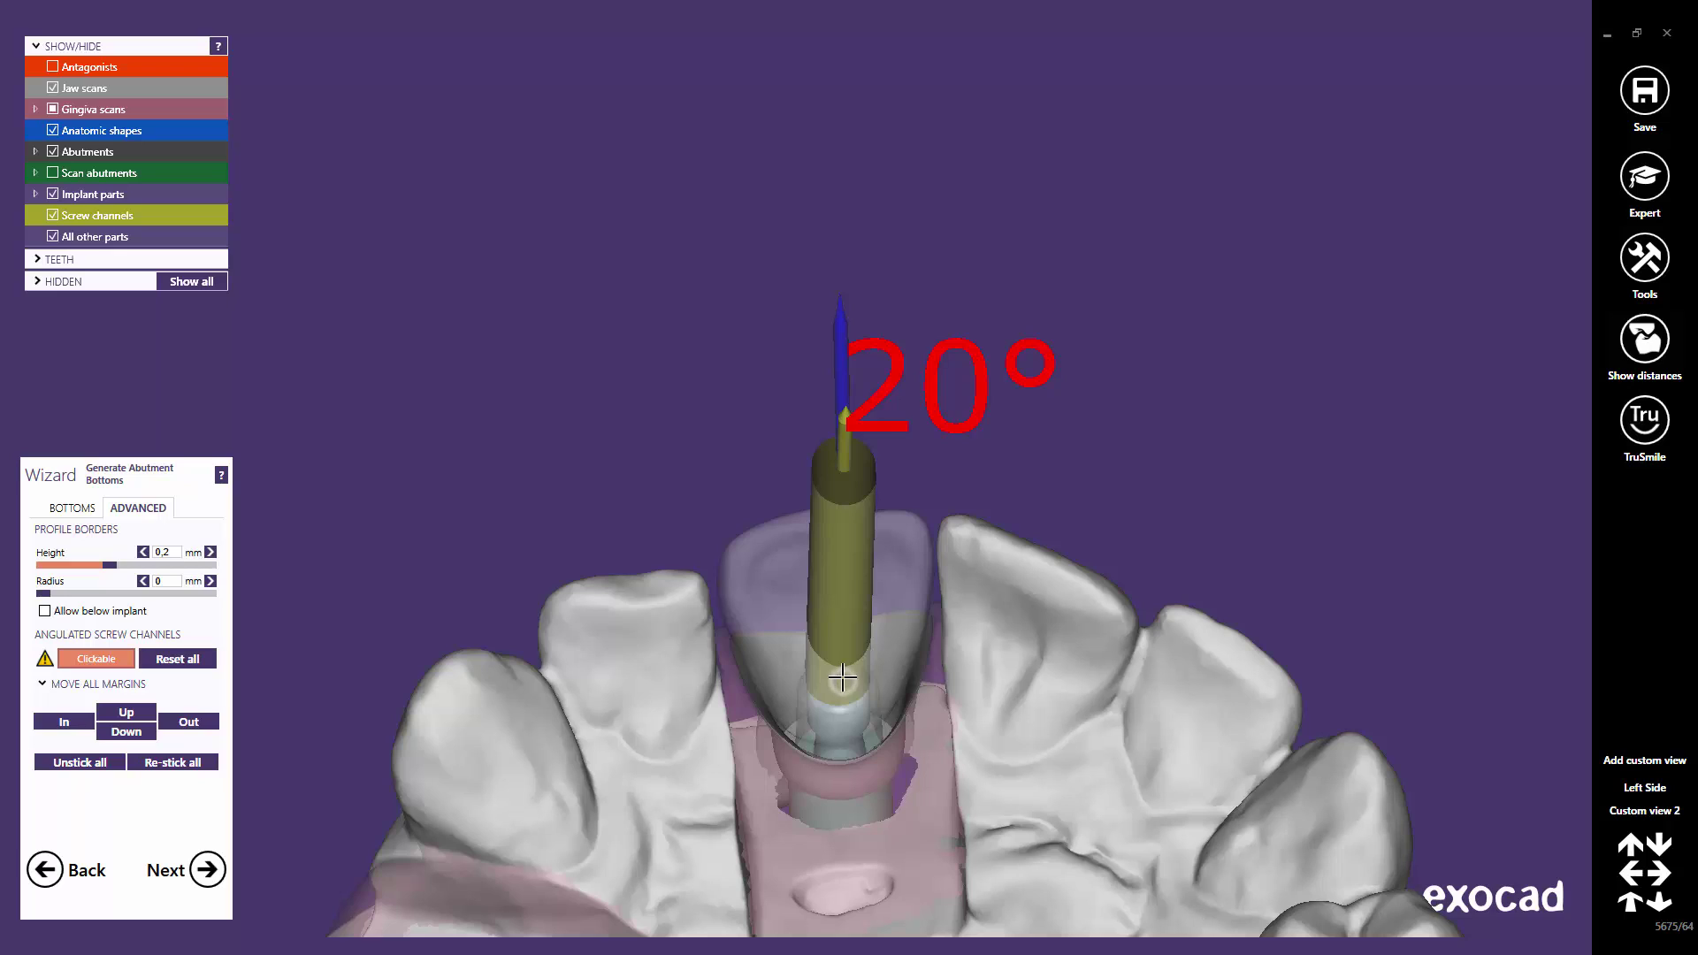
Redirect the screw channel through several other points on the lingual surface, settling on a centred exit at 12°.
click(762, 613)
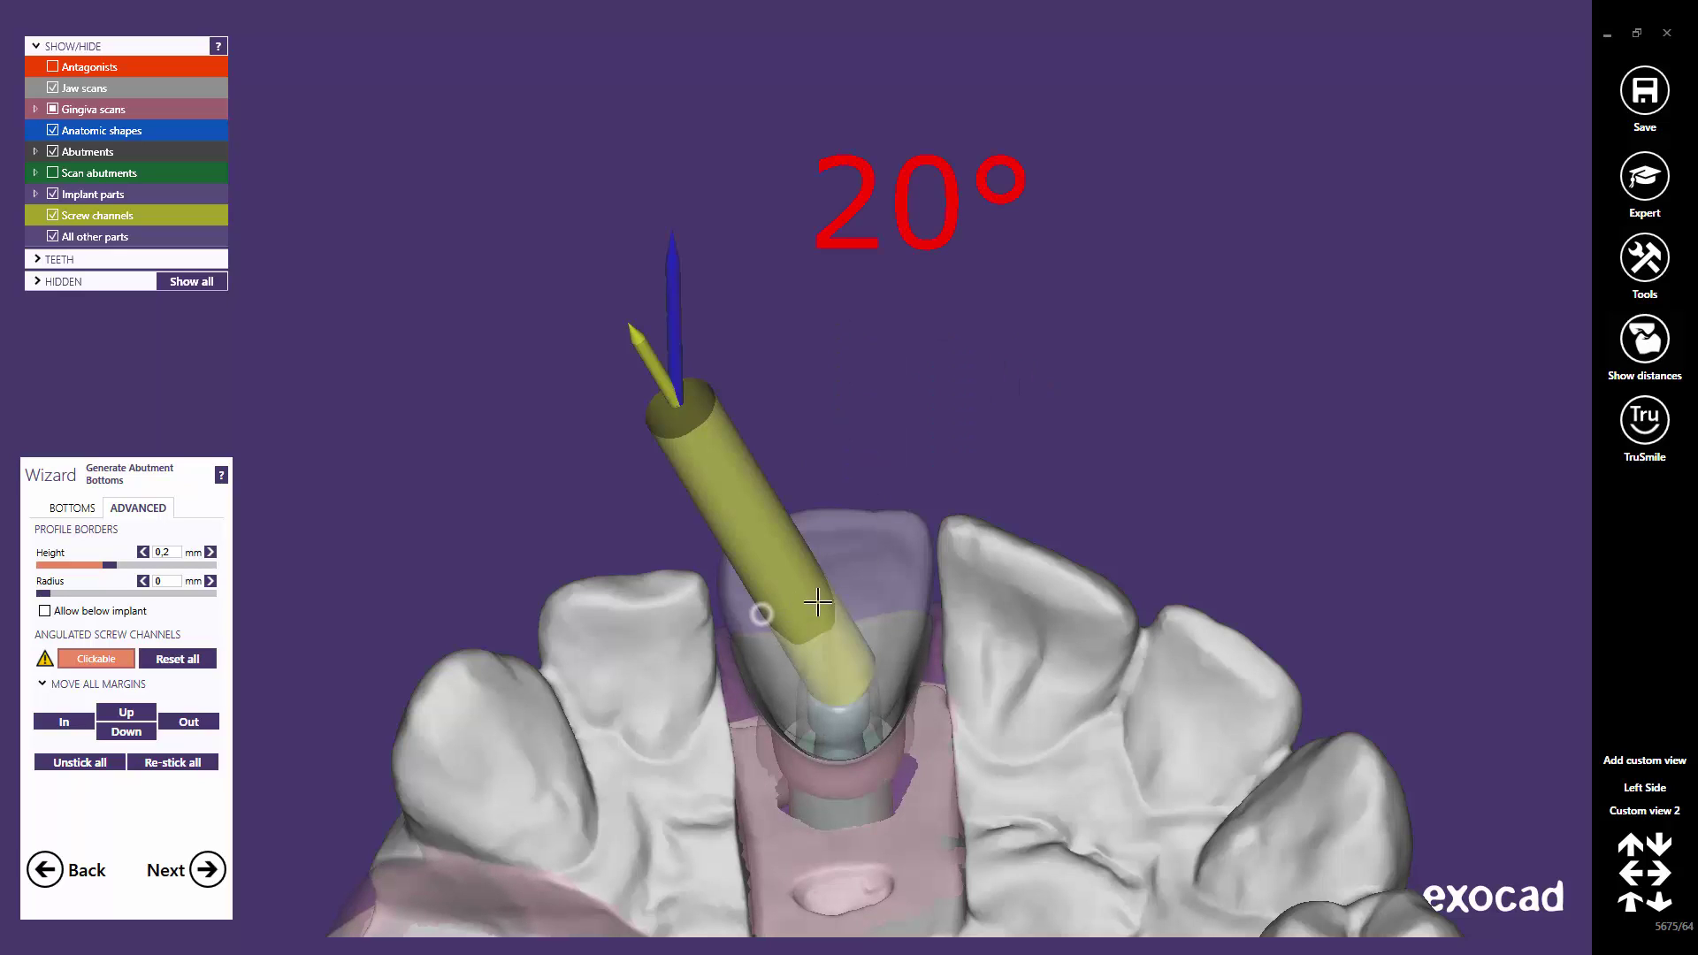
click(898, 585)
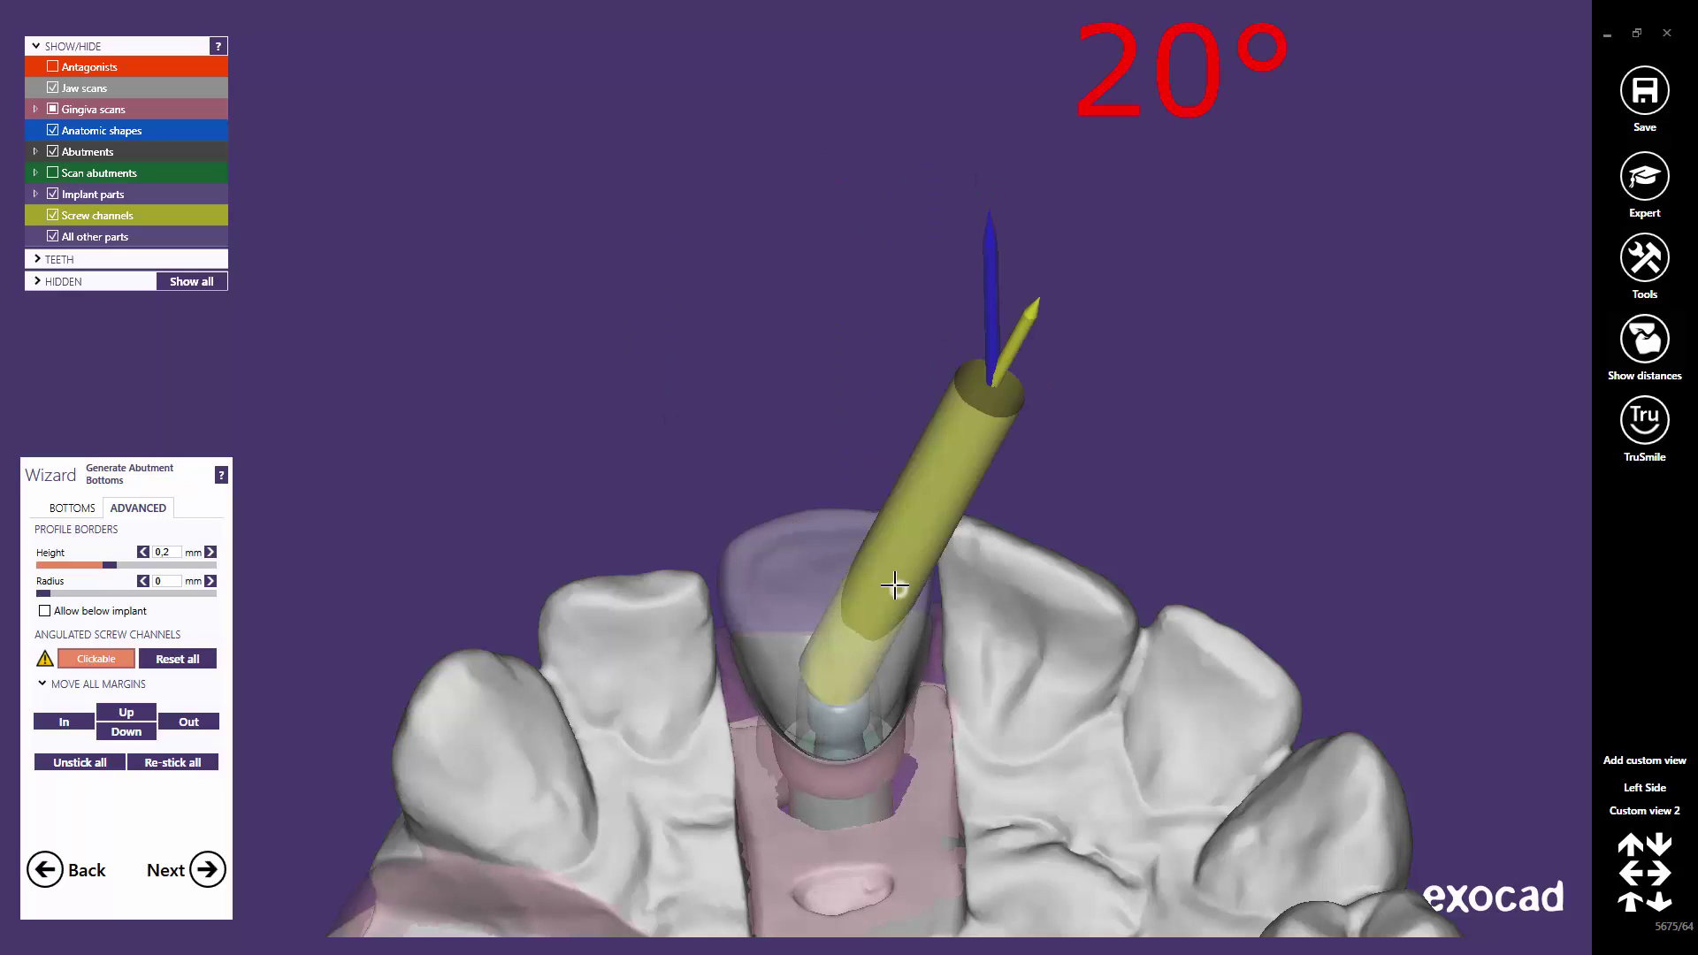
click(830, 626)
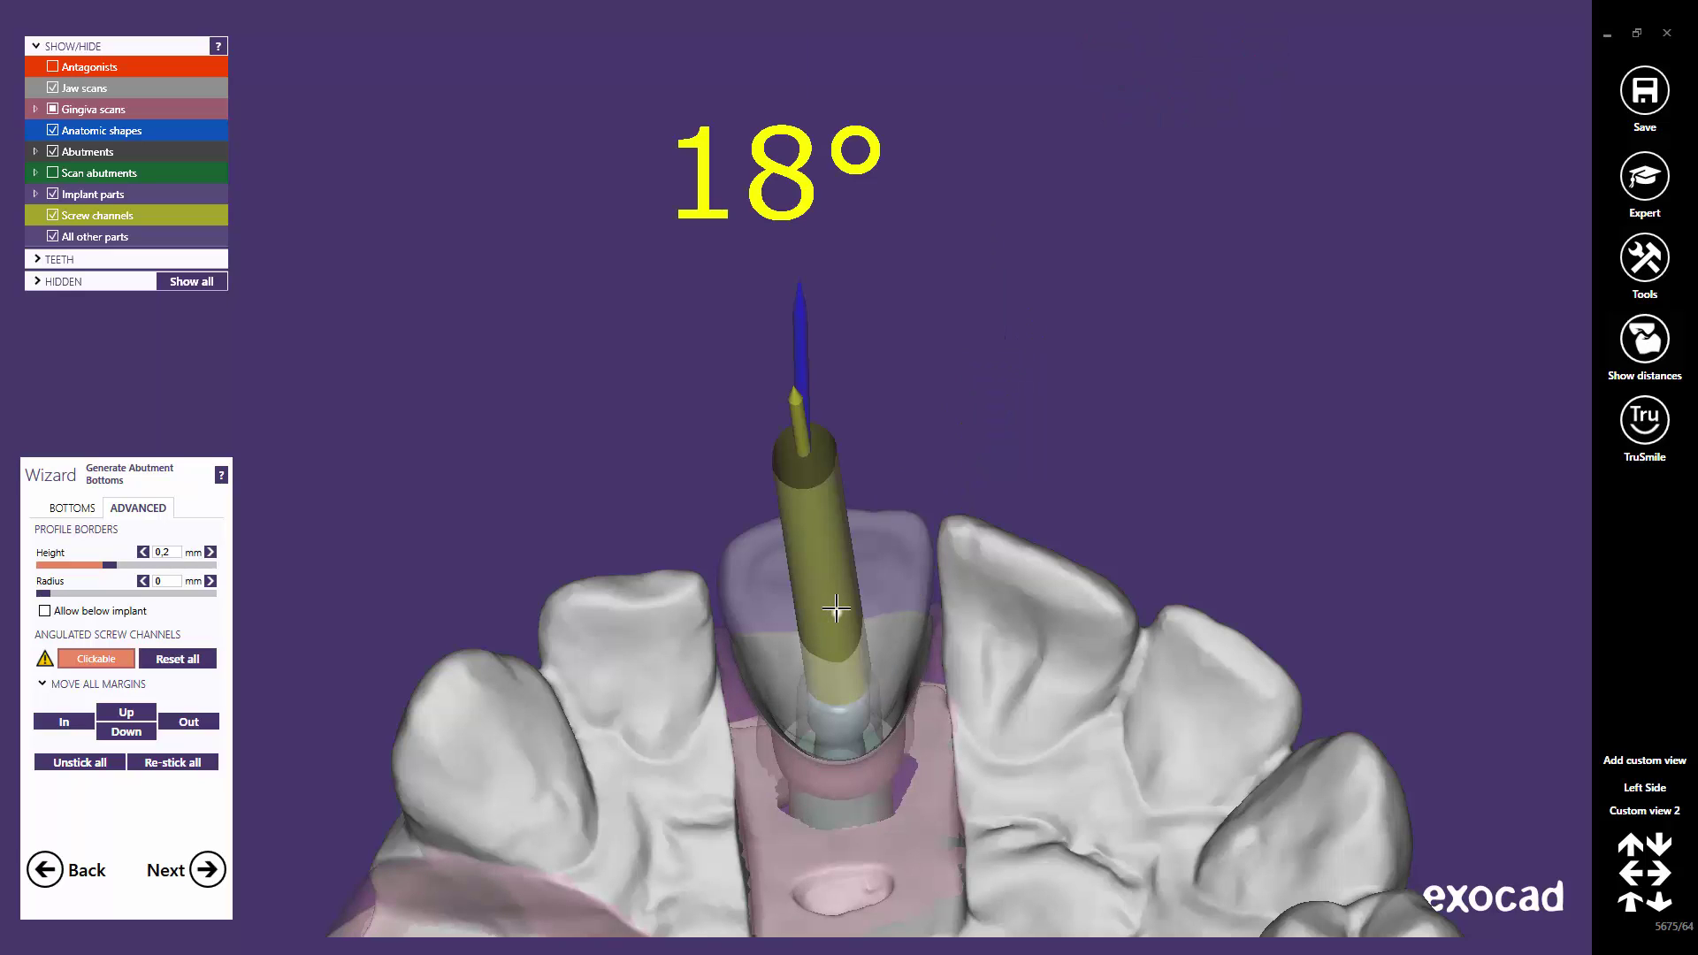
click(835, 608)
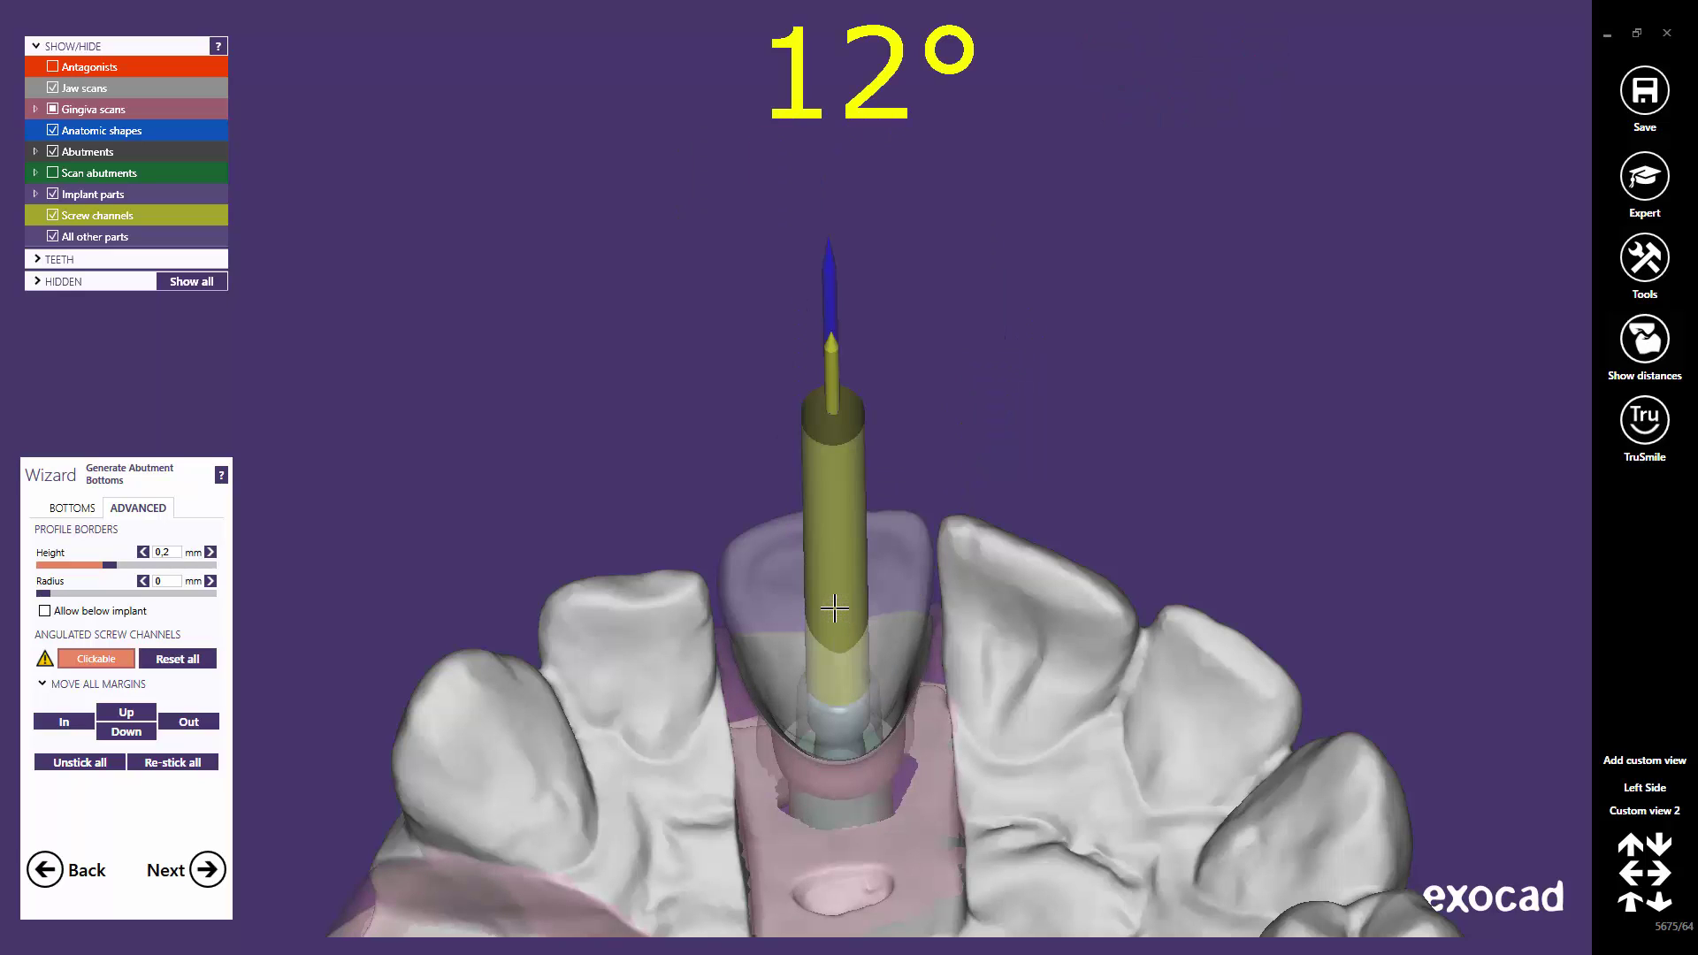
Hide the jaw scans and gingiva scans and inspect the angled screw channel from the side.
middle_click(835, 609)
right_drag(833, 546, 831, 542)
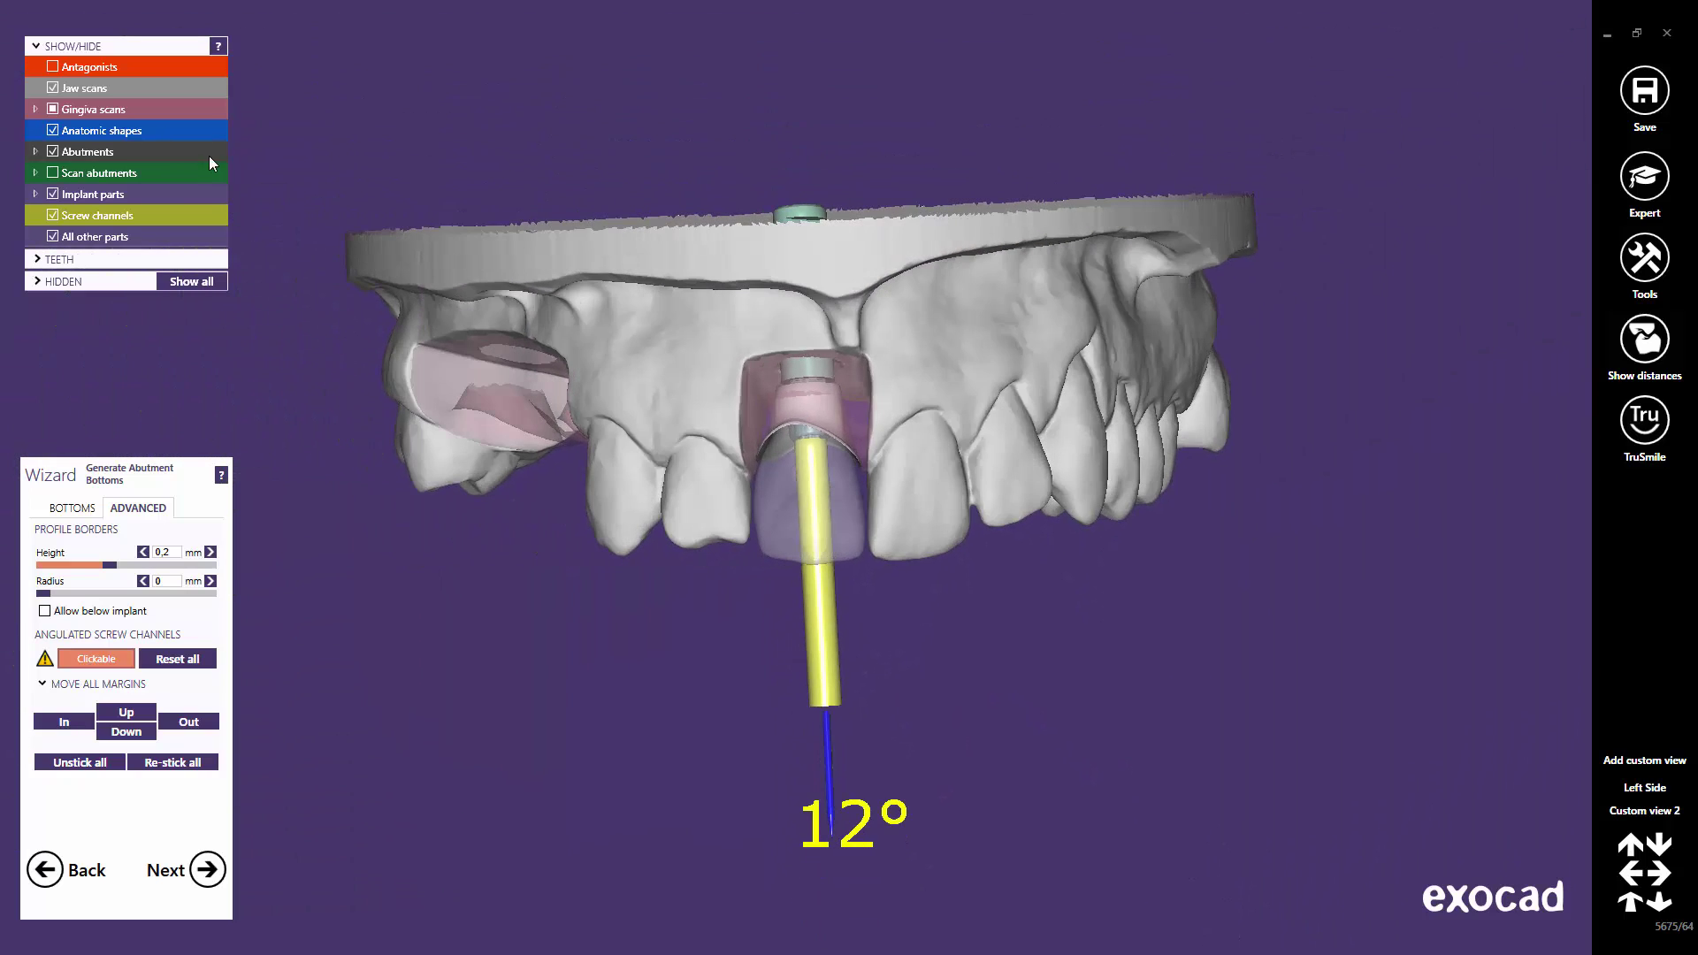
click(53, 87)
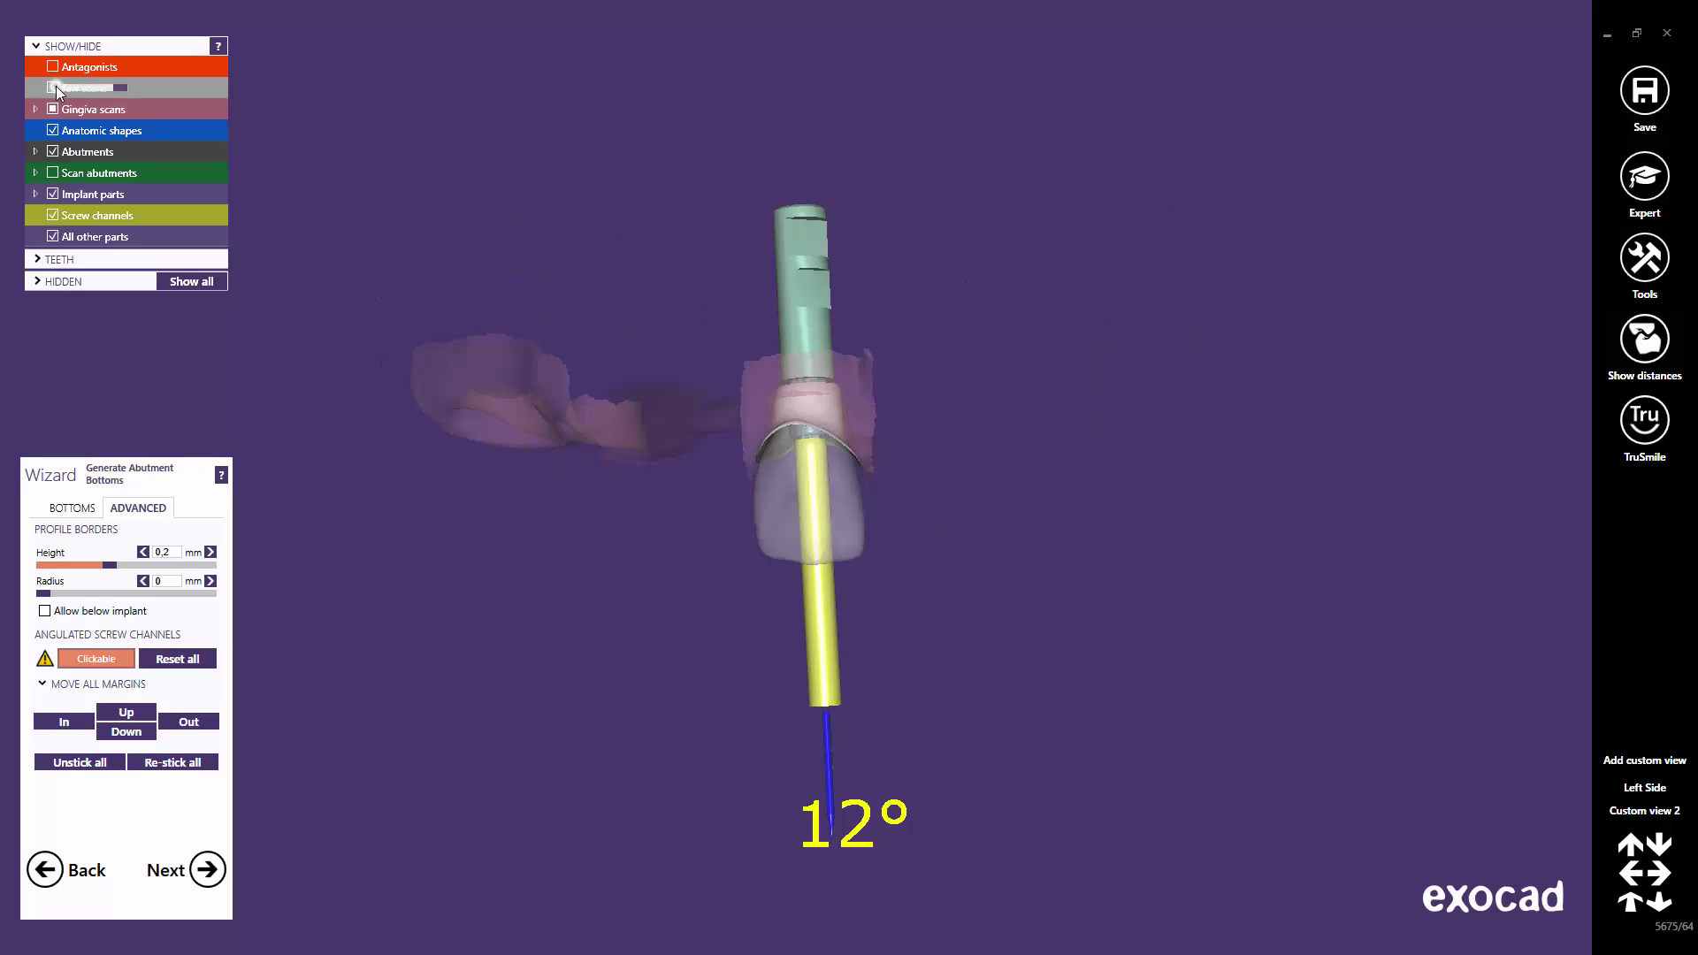
click(55, 110)
right_drag(728, 602, 721, 603)
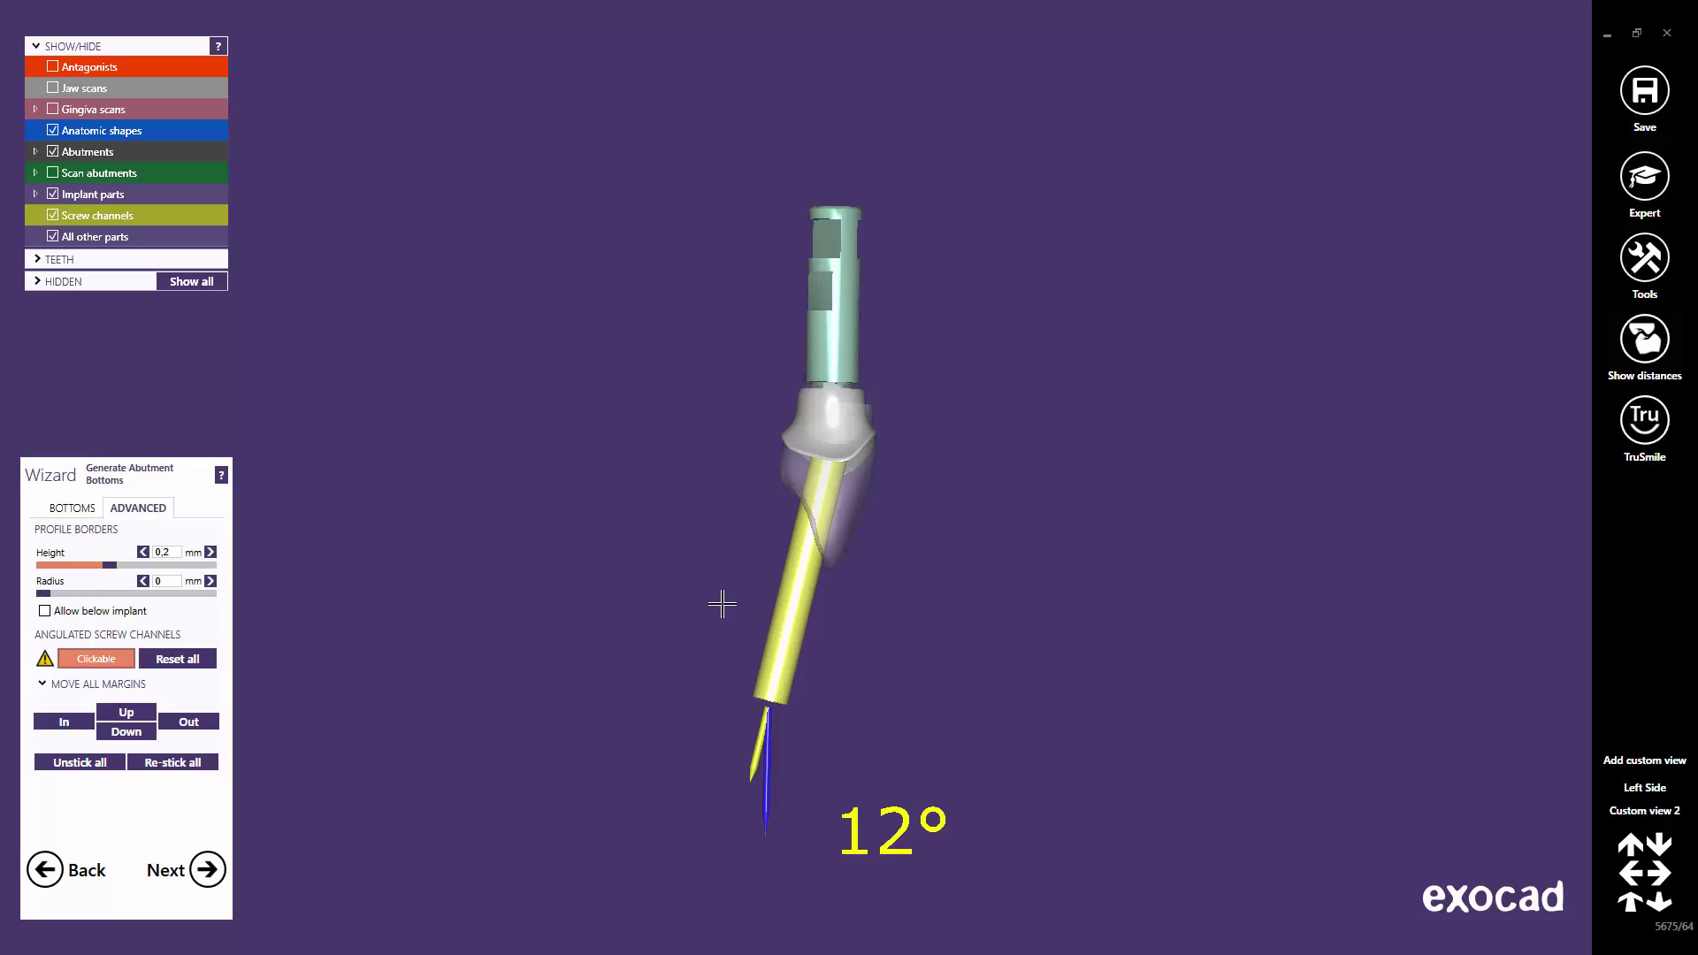
scroll(728, 602, up, 1)
middle_drag(731, 652, 734, 618)
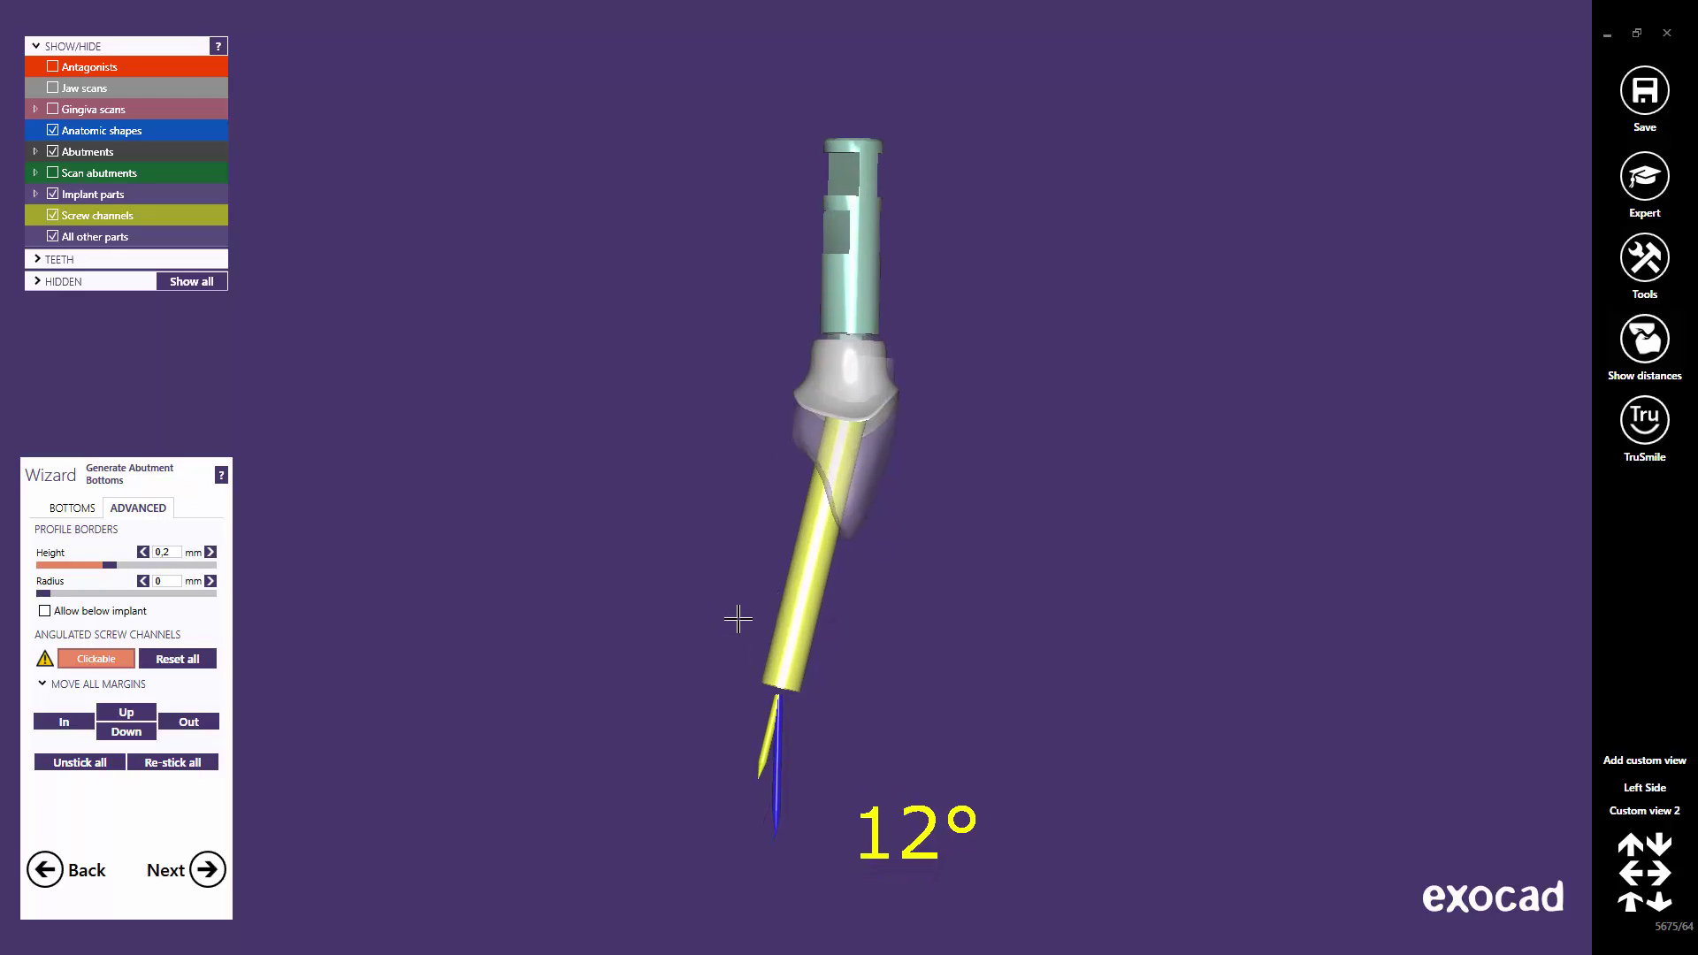
Show the jaw scans and gingiva scans again and return to a front view of the arch.
click(54, 89)
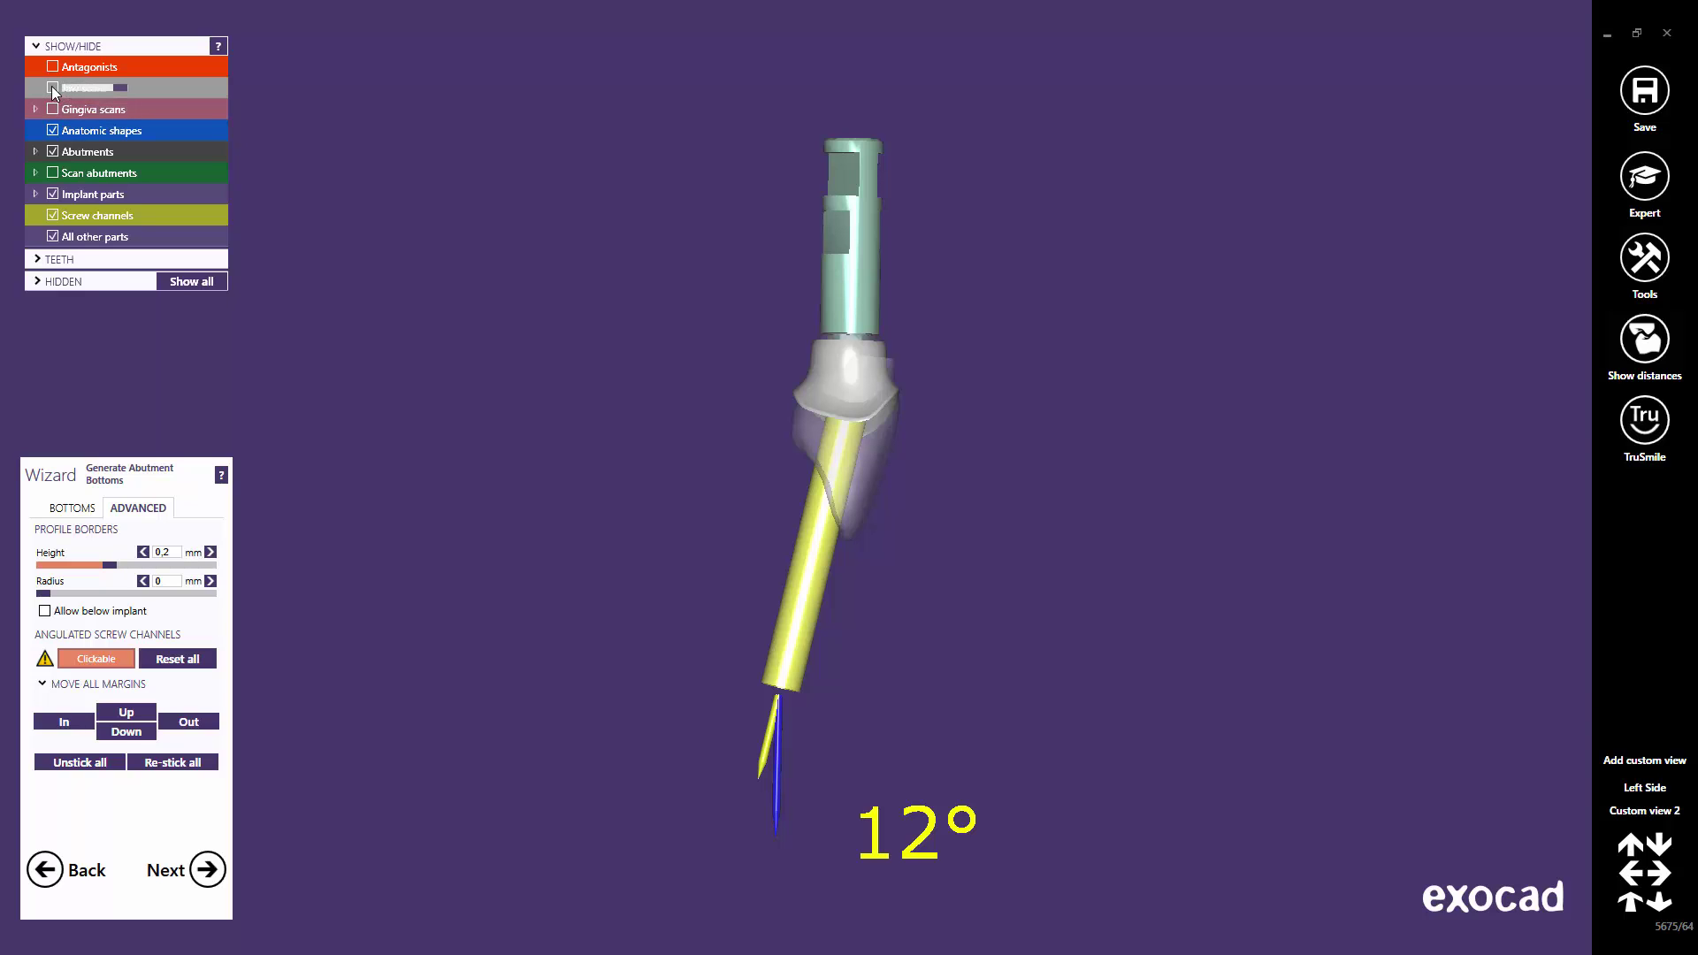
click(53, 110)
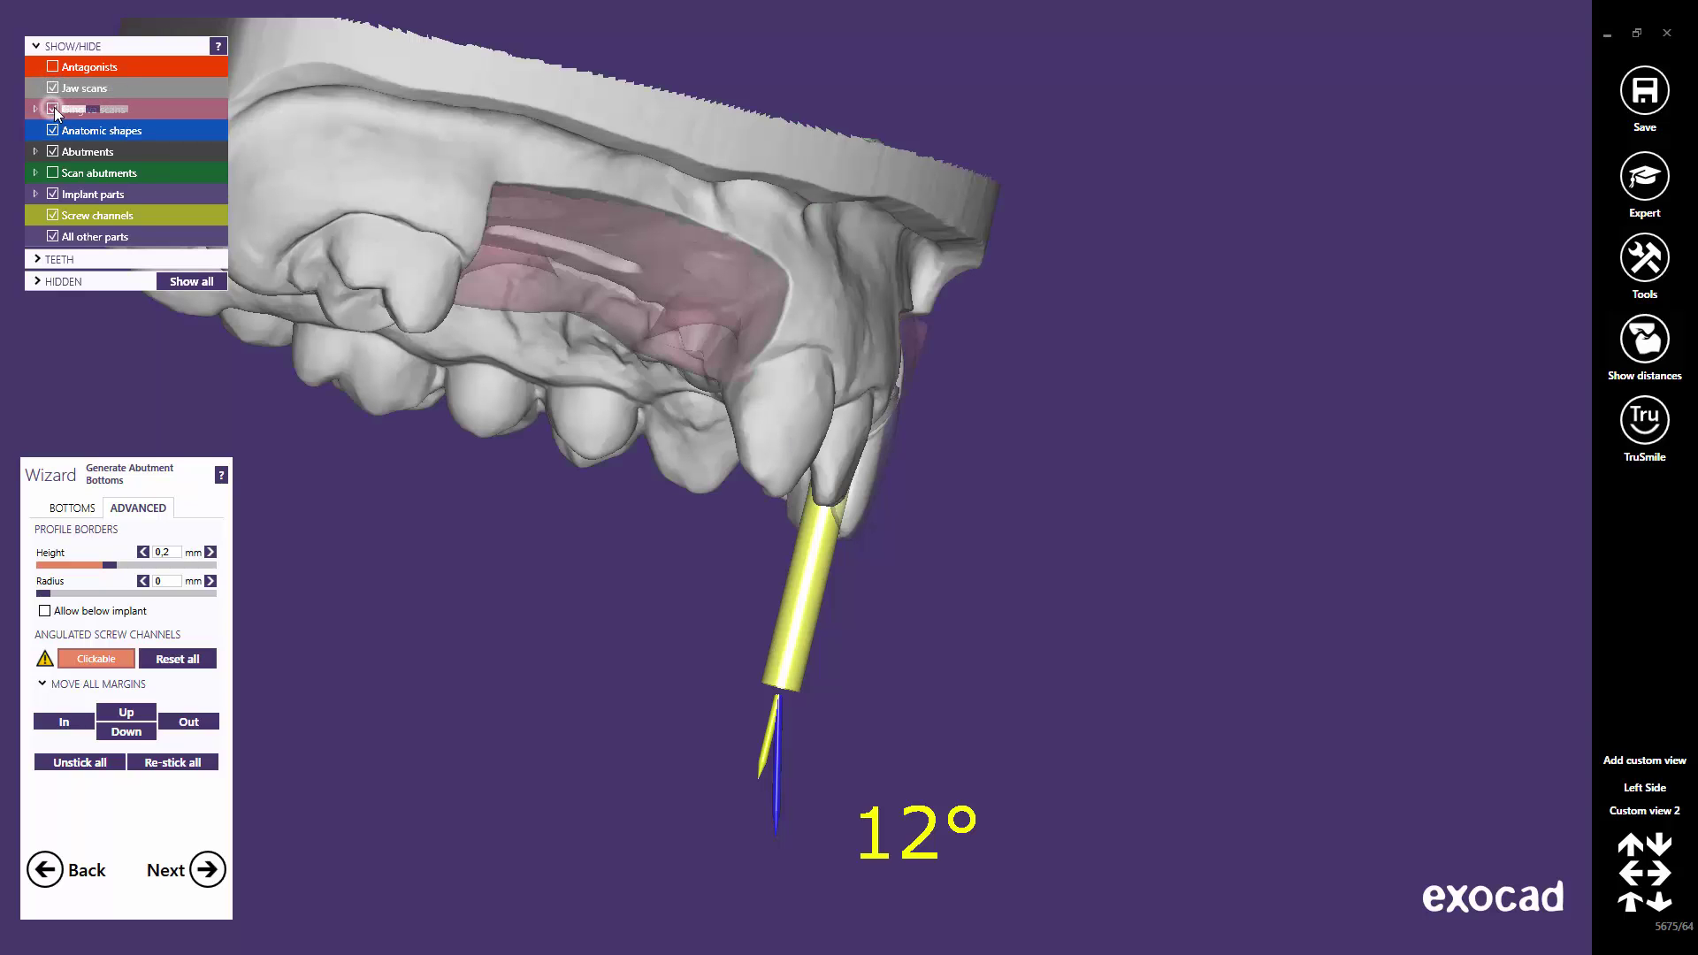
right_drag(990, 327, 846, 351)
middle_drag(1007, 398, 1010, 422)
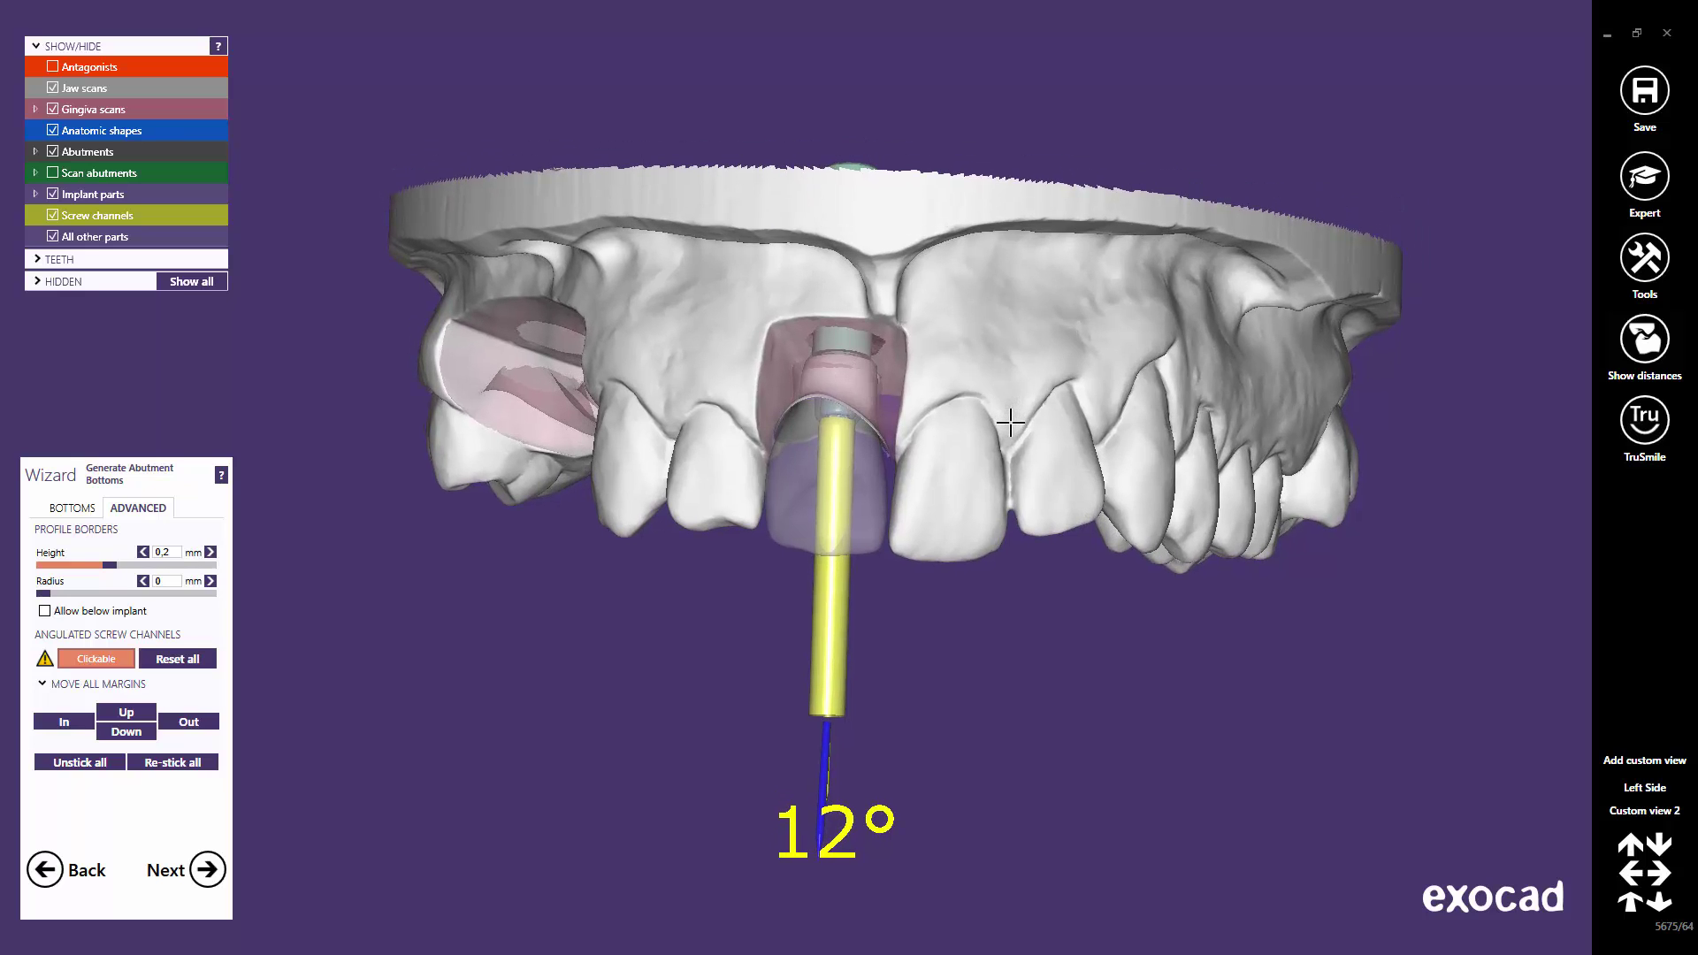
Accept the abutment bottom and the unadapted anatomic shape, and apply the shrinking with its preset parameters.
click(207, 869)
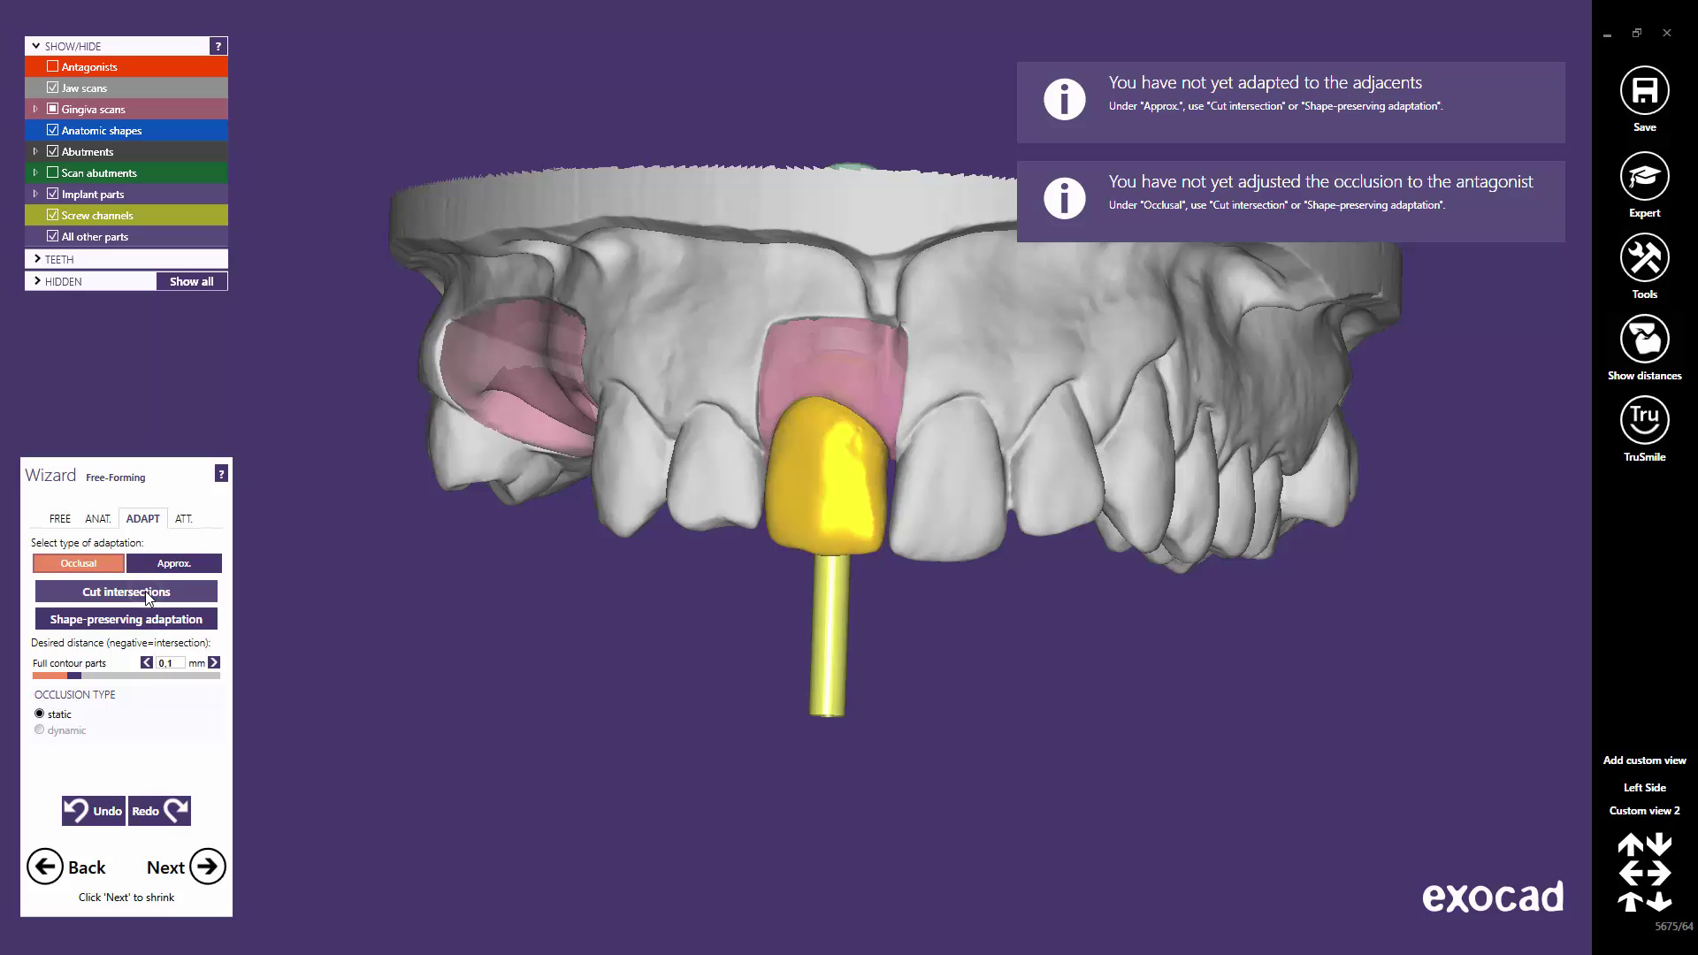
click(211, 868)
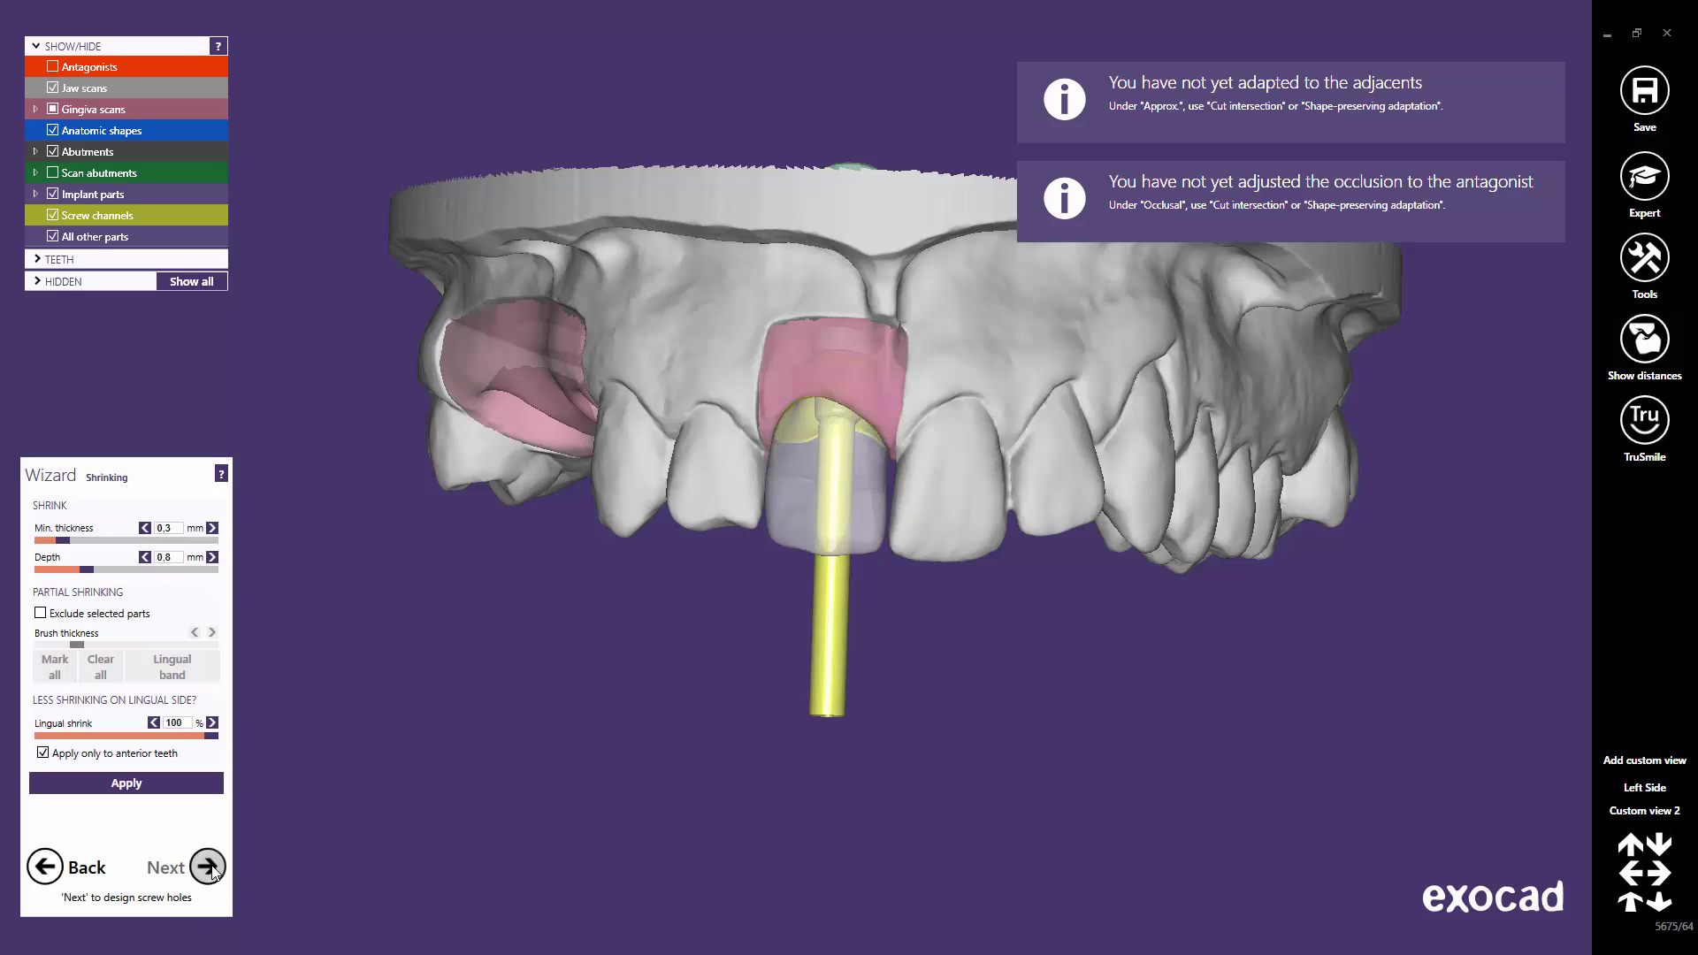
click(193, 787)
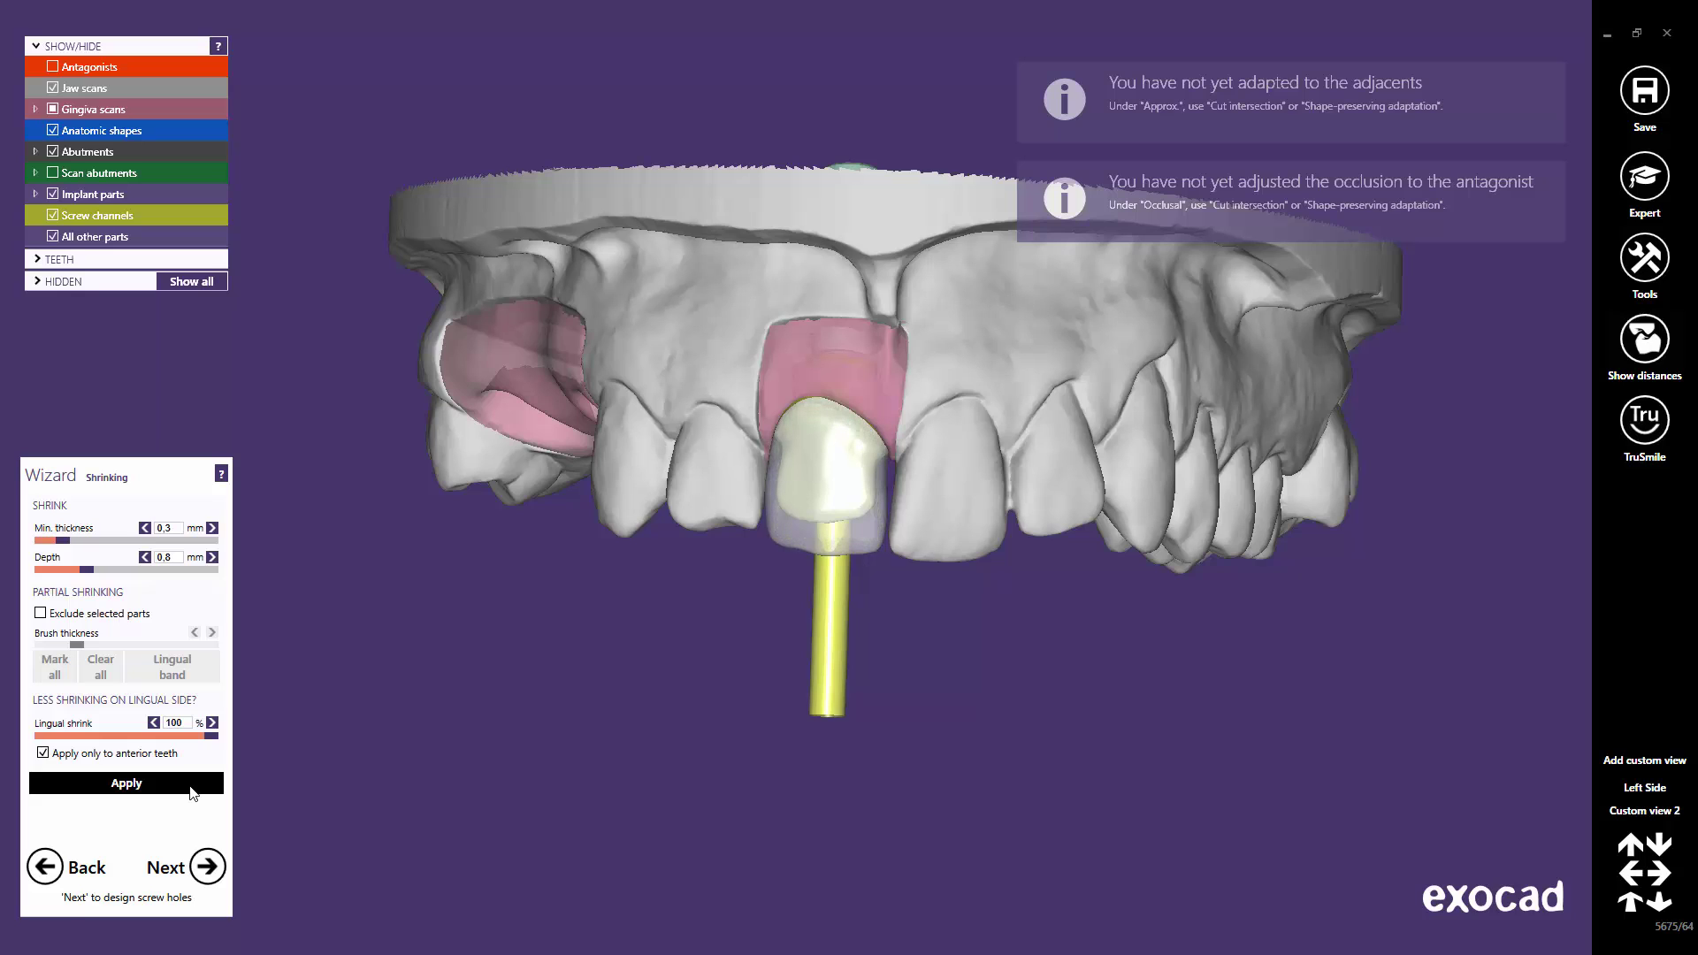
Proceed to free-forming the reduced abutment, lengthen its incisal edge slightly with the Tooth Parts preset, and view it lingually.
click(209, 864)
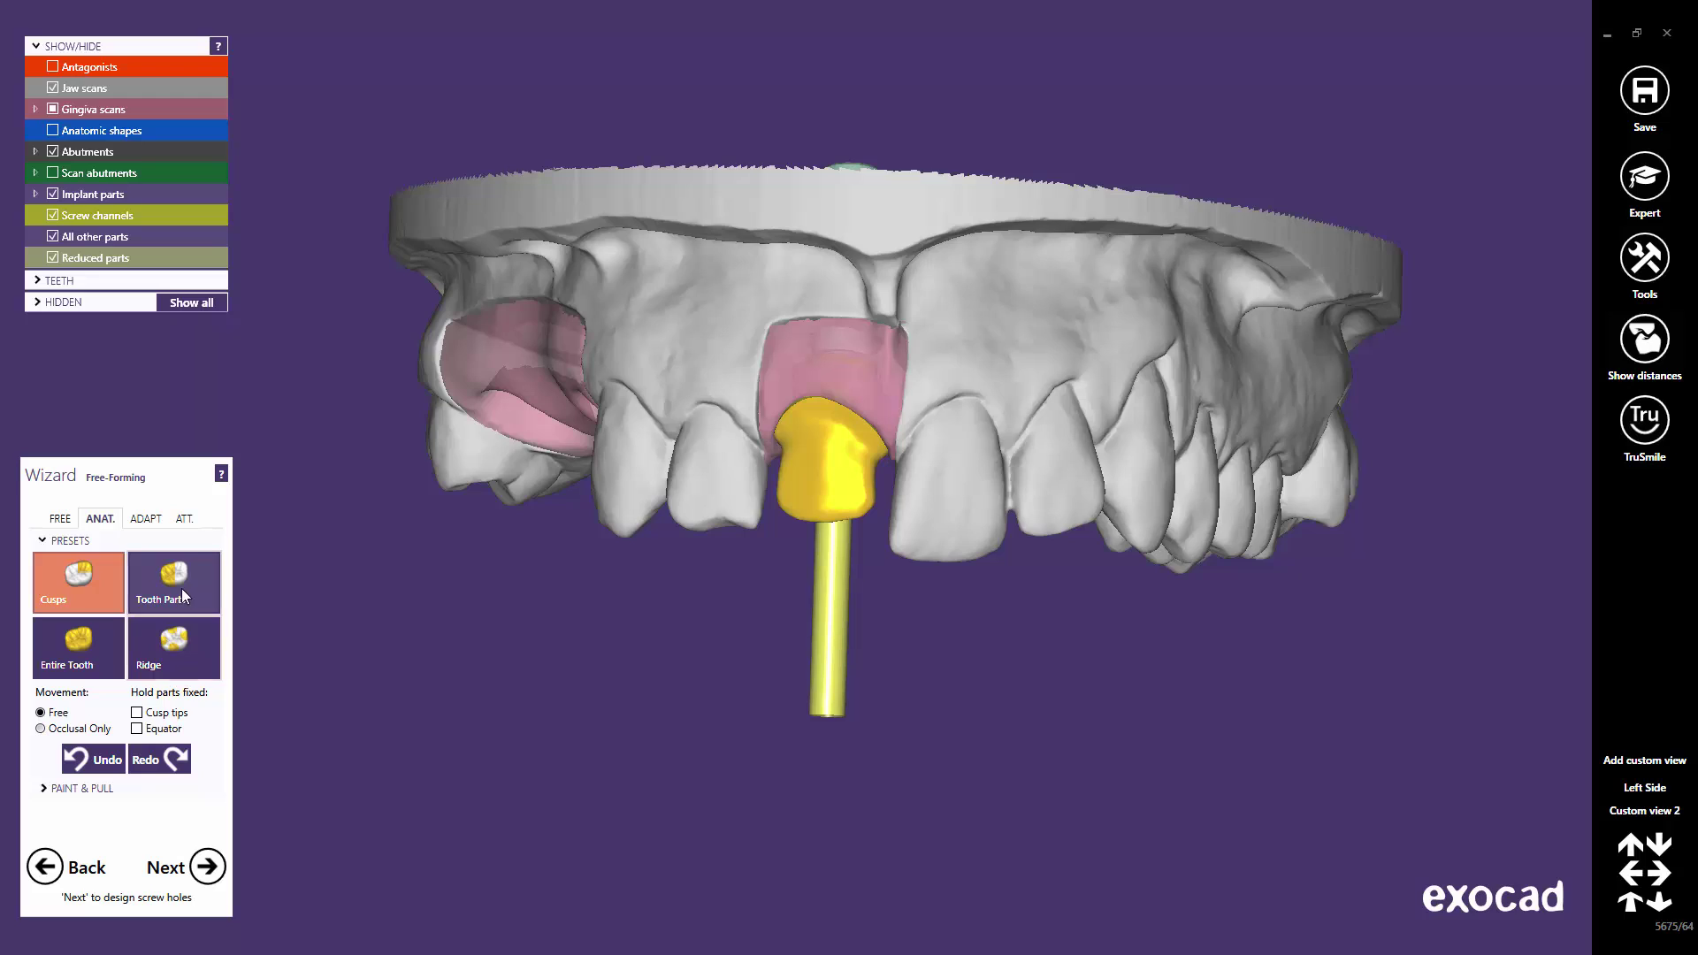
click(182, 588)
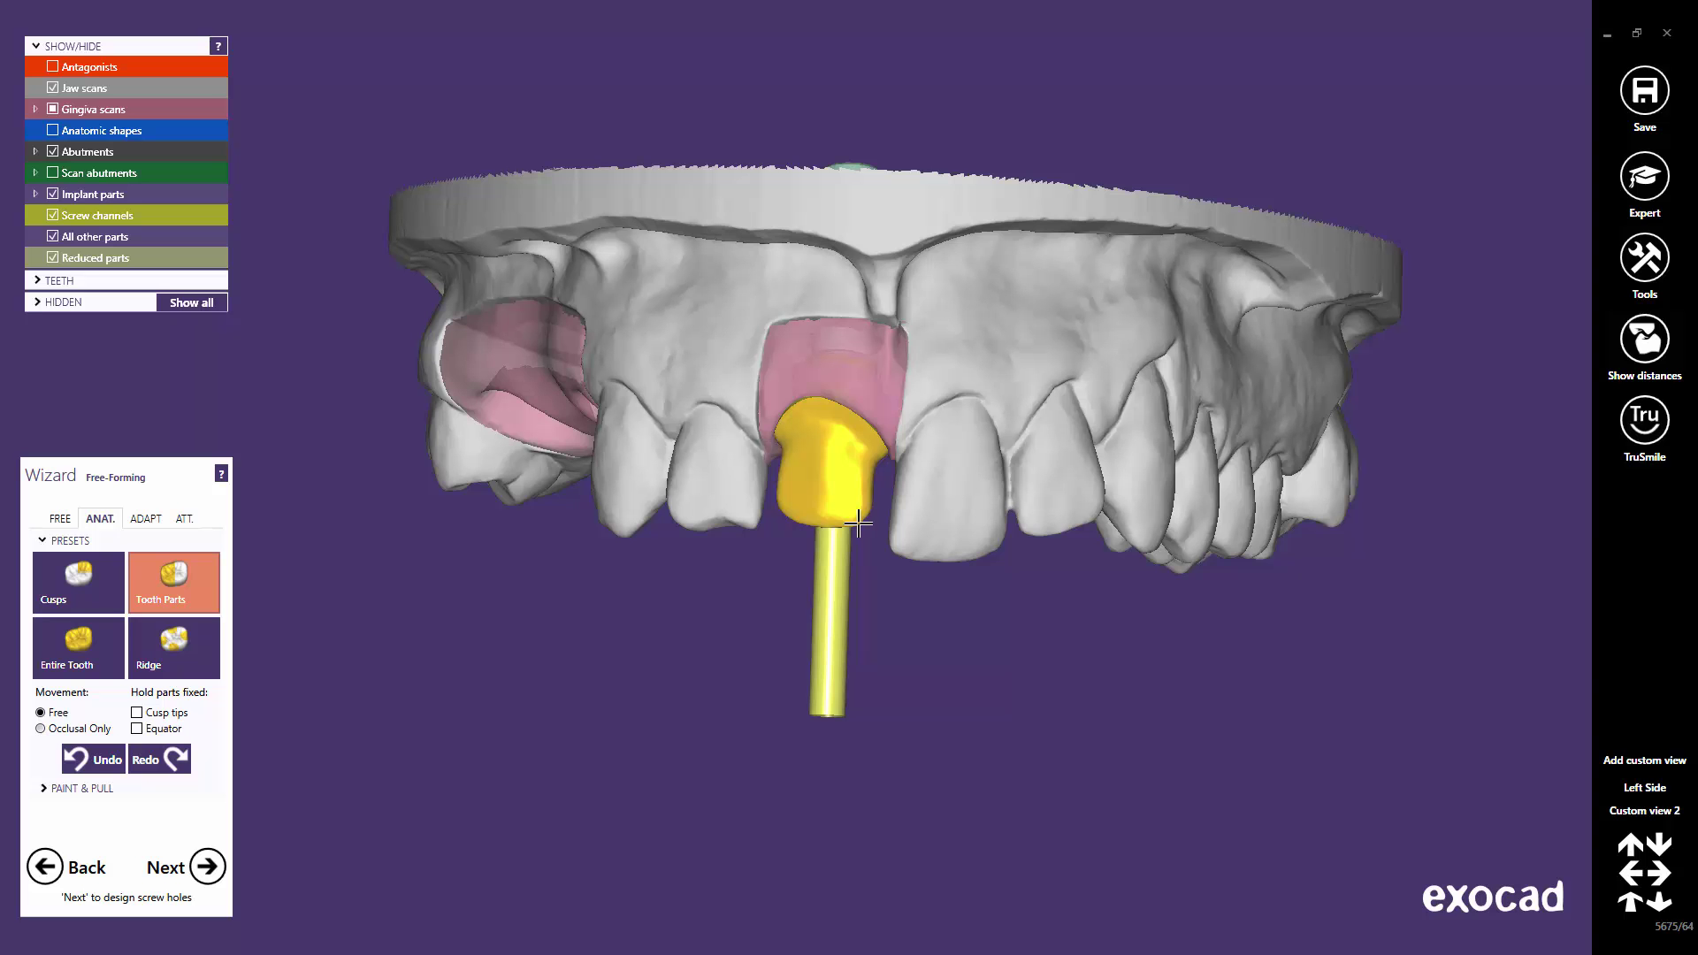
mouse_move(824, 589)
right_down()
mouse_move(824, 567)
mouse_move(840, 573)
right_up()
scroll(840, 573, up, 4)
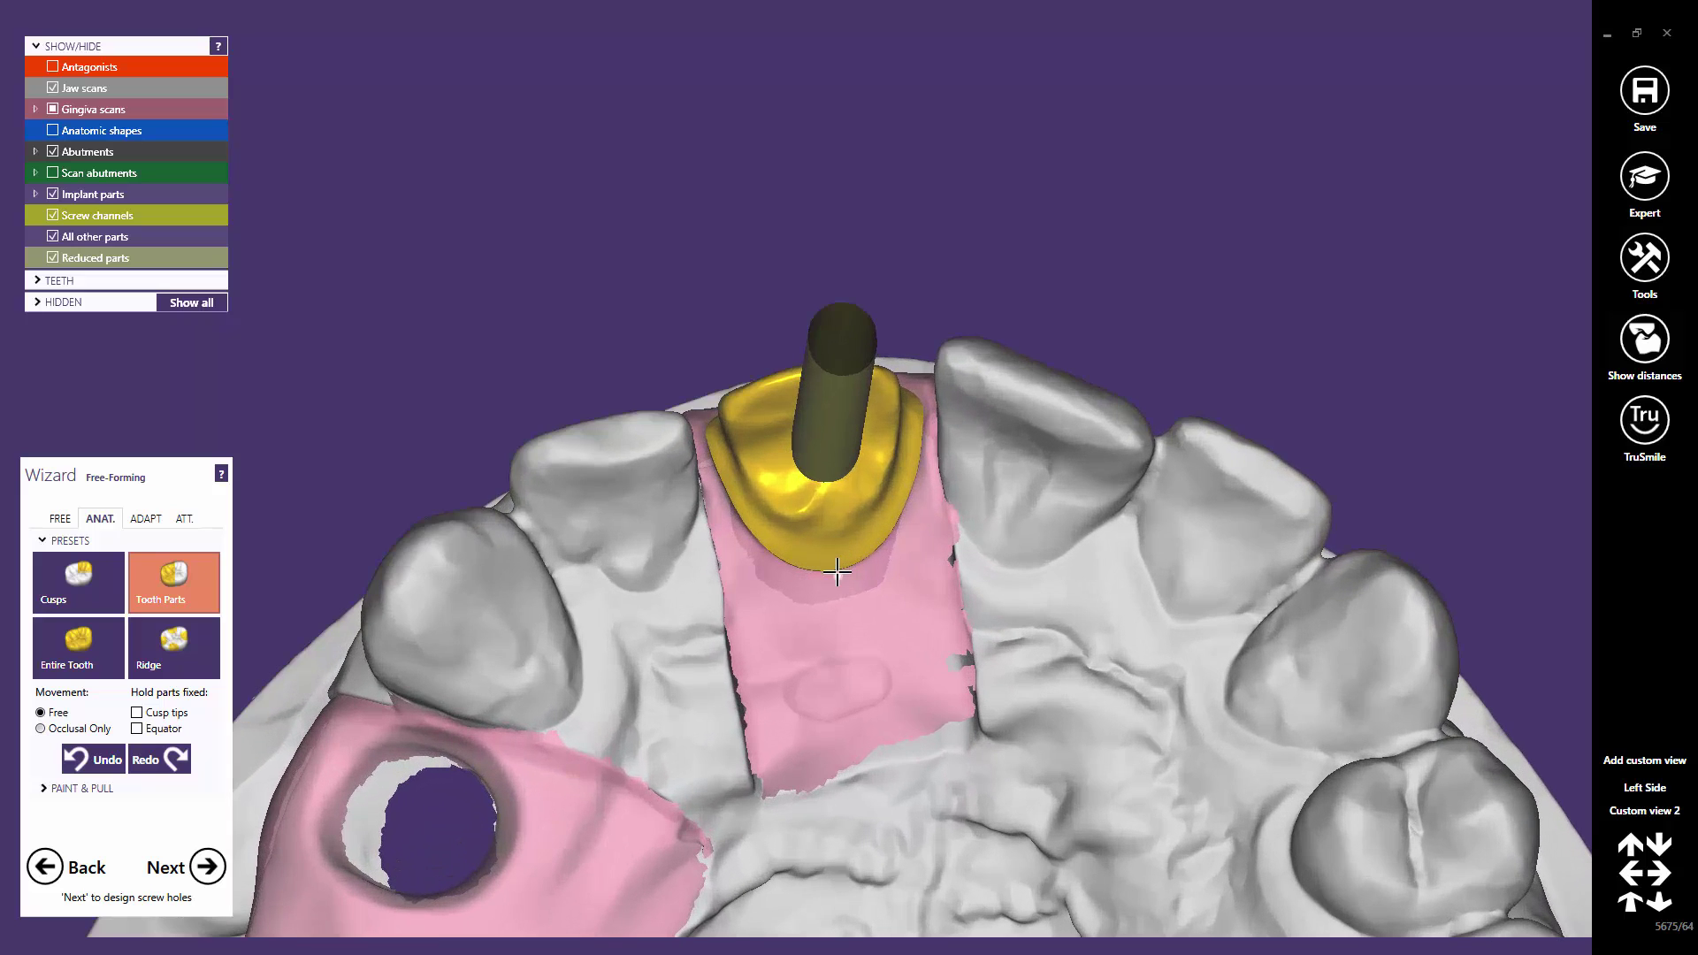
Reopen Generate Abutment Bottoms in Expert mode, show the reduced parts, and activate clickable angulated screw channels.
click(1645, 176)
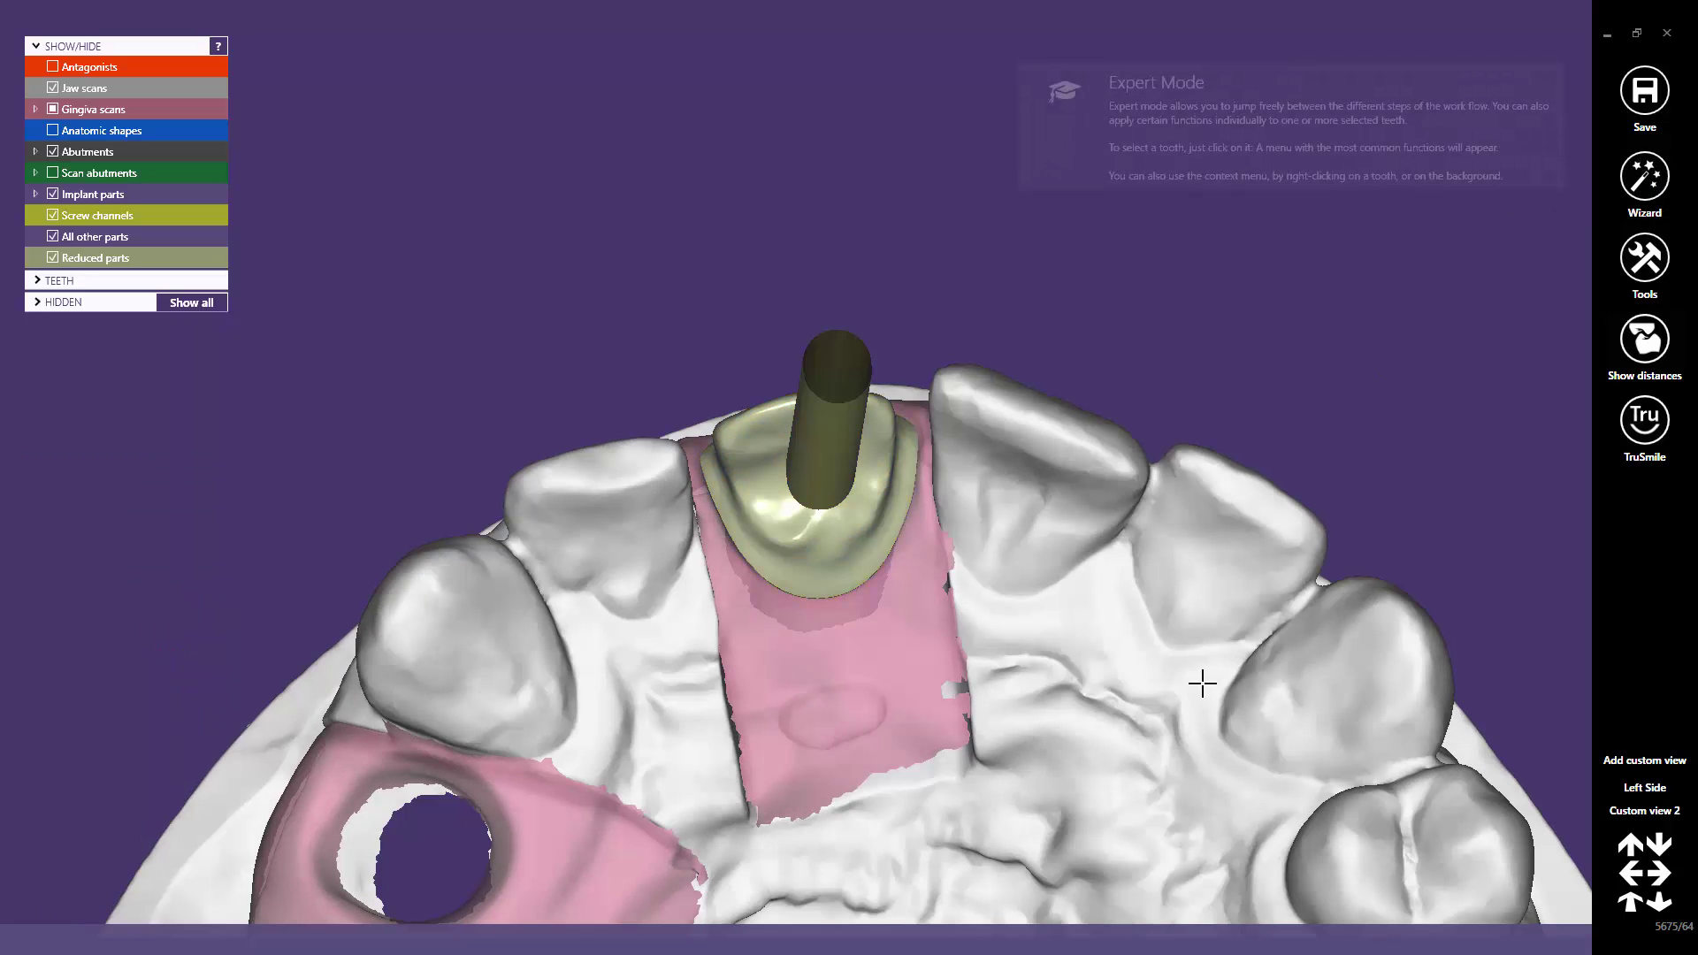
mouse_move(865, 924)
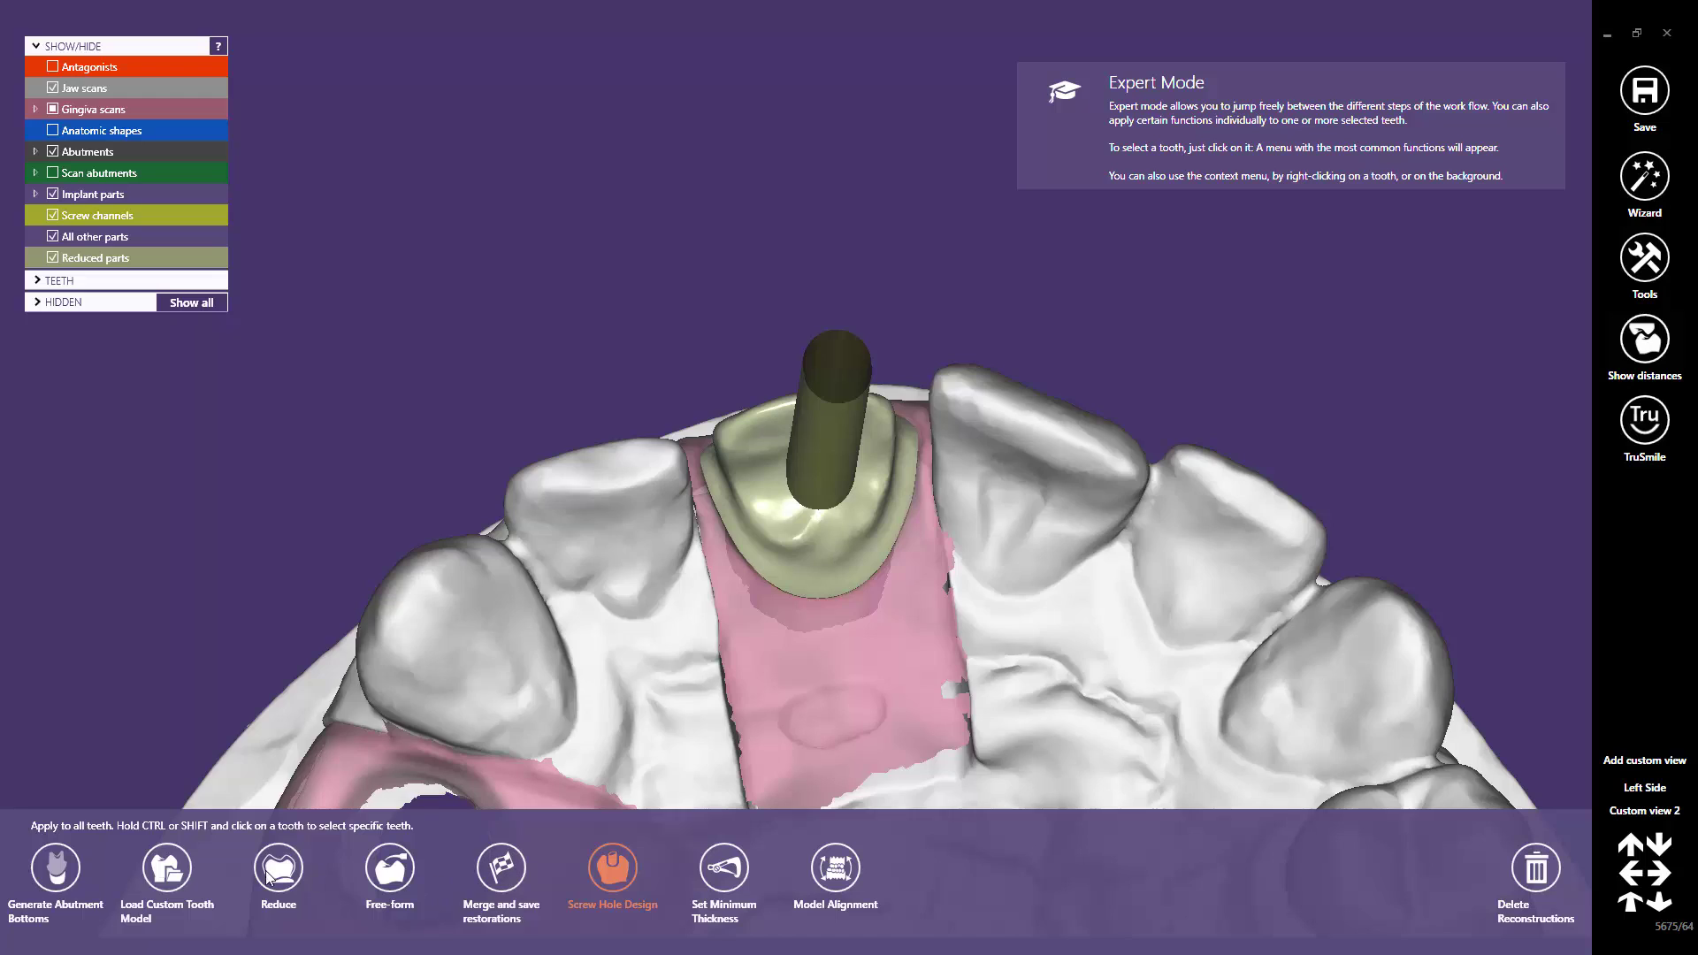
click(56, 871)
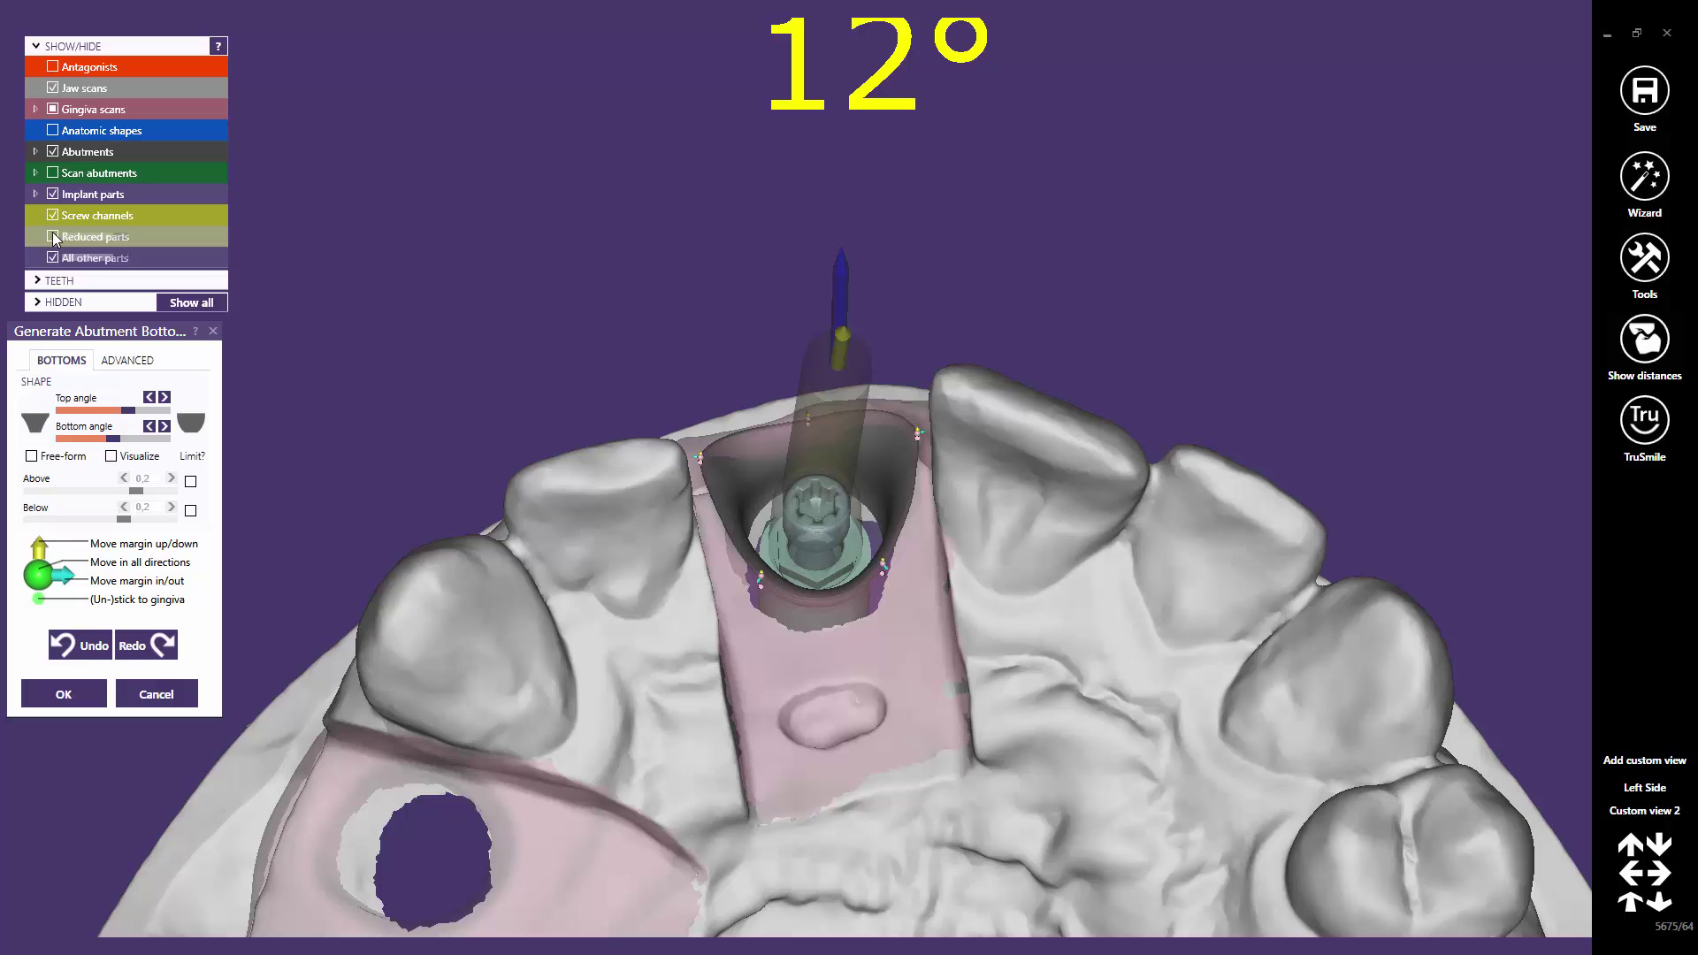
click(53, 237)
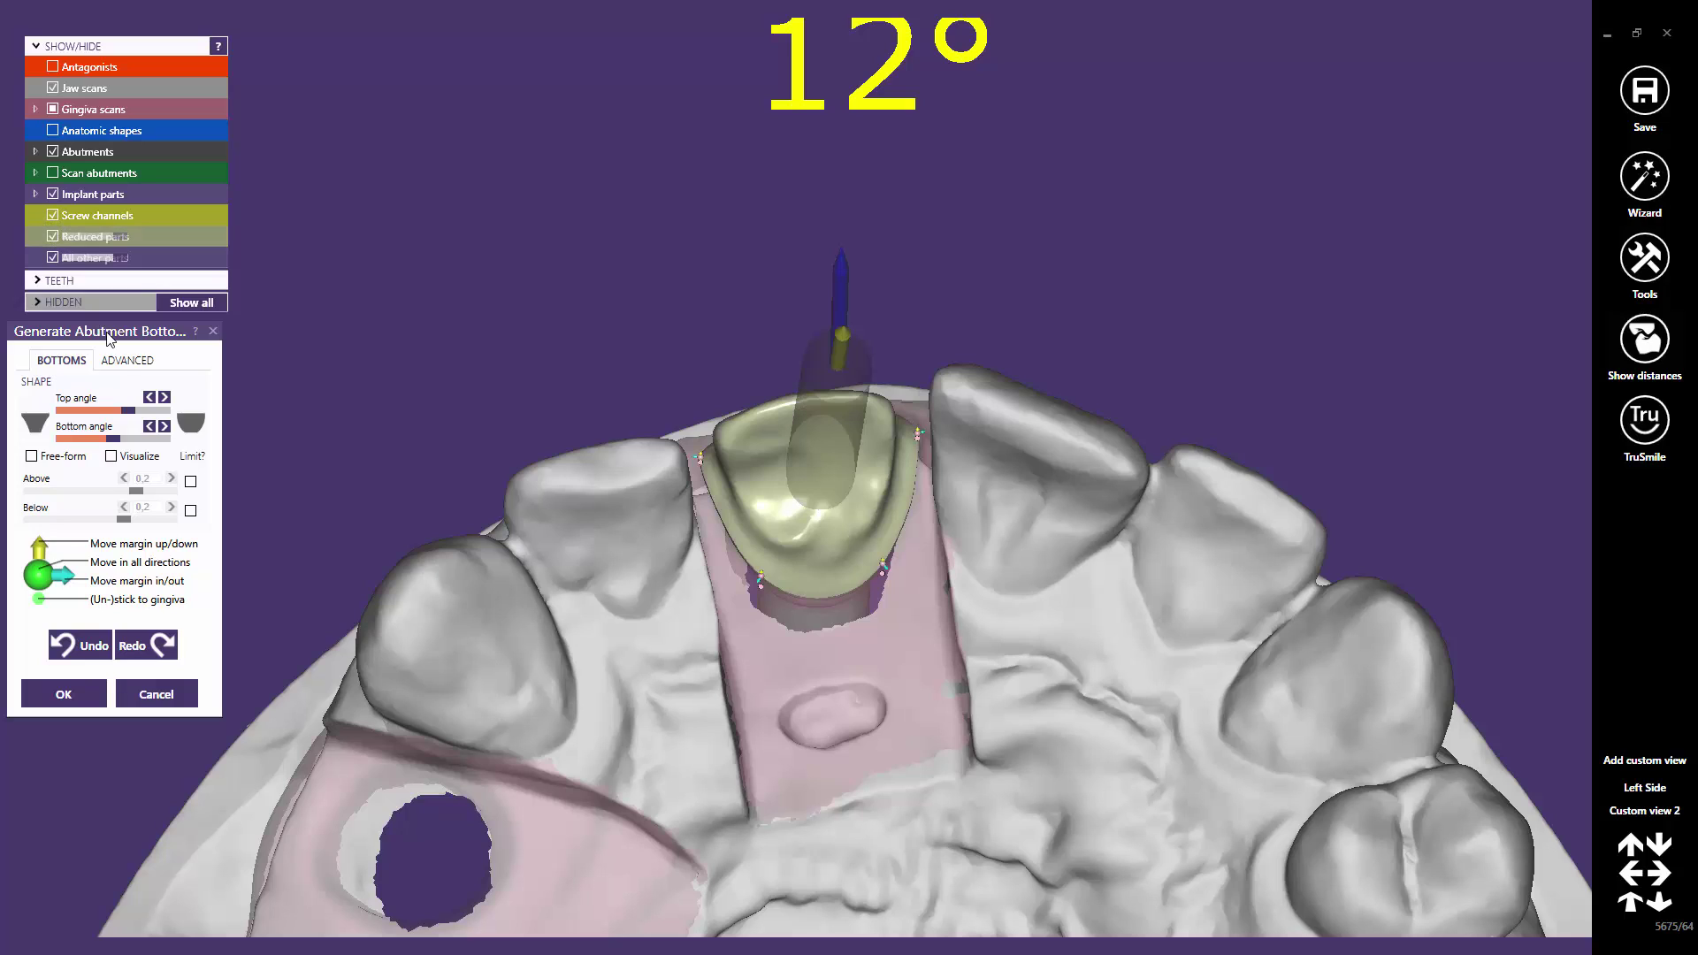
click(123, 362)
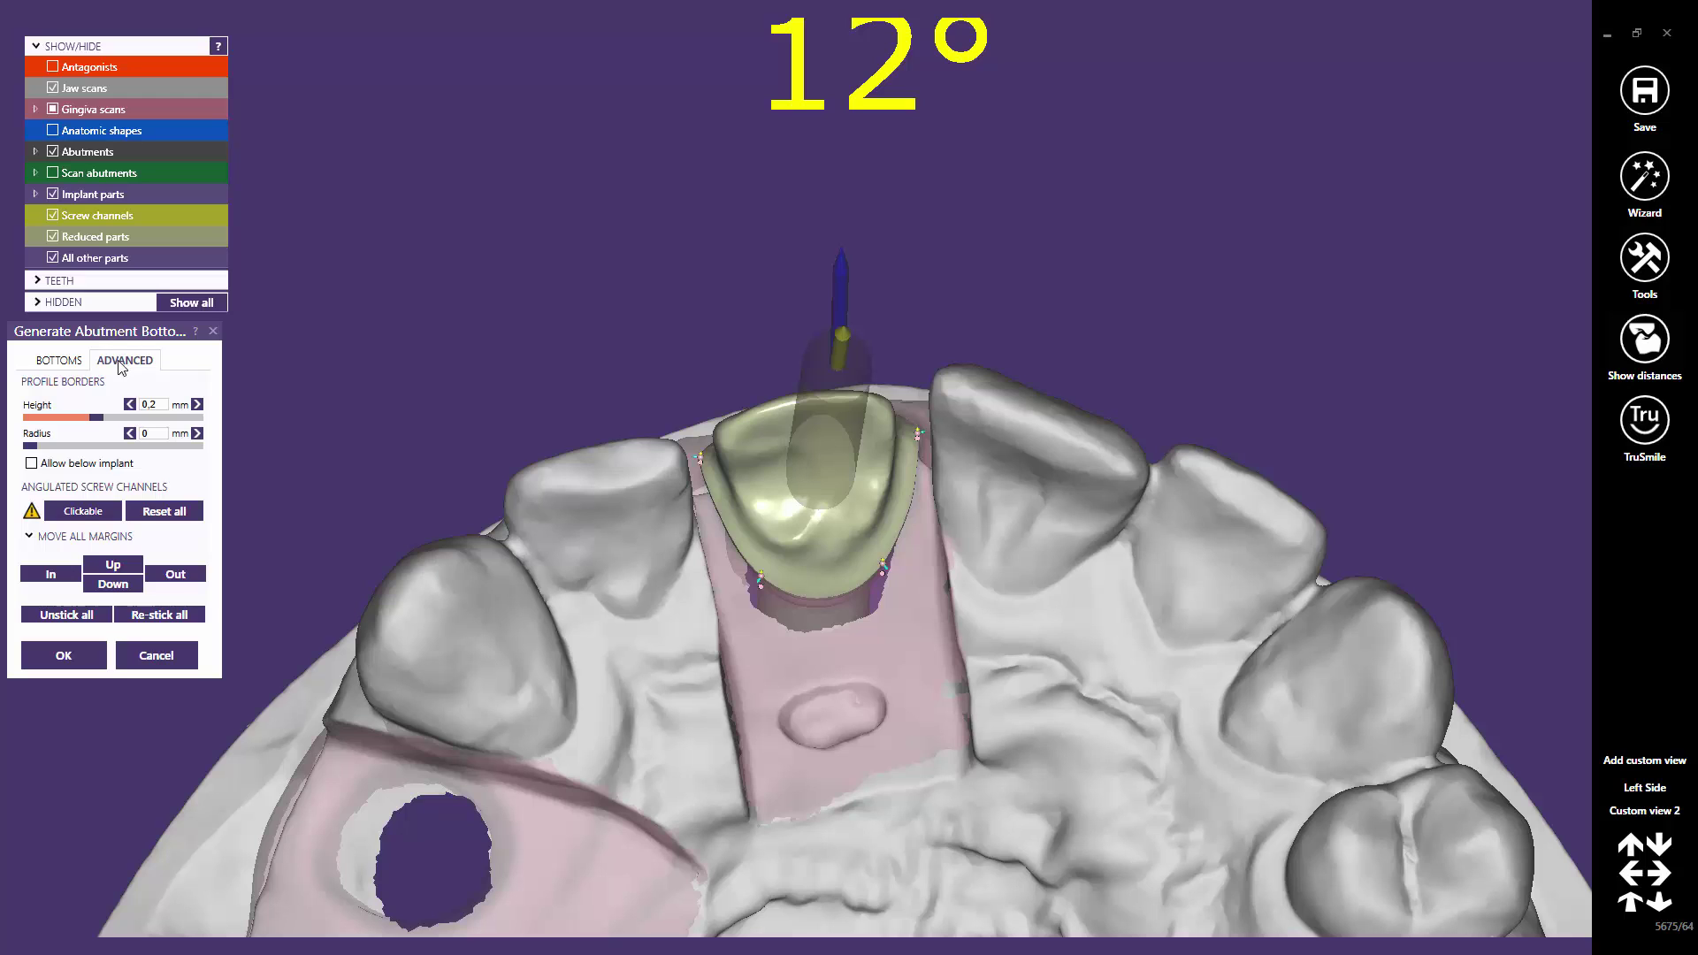
click(86, 515)
Re-angle the screw channel to 17° through the lingual surface of the reduced abutment and accept the change.
middle_click(818, 516)
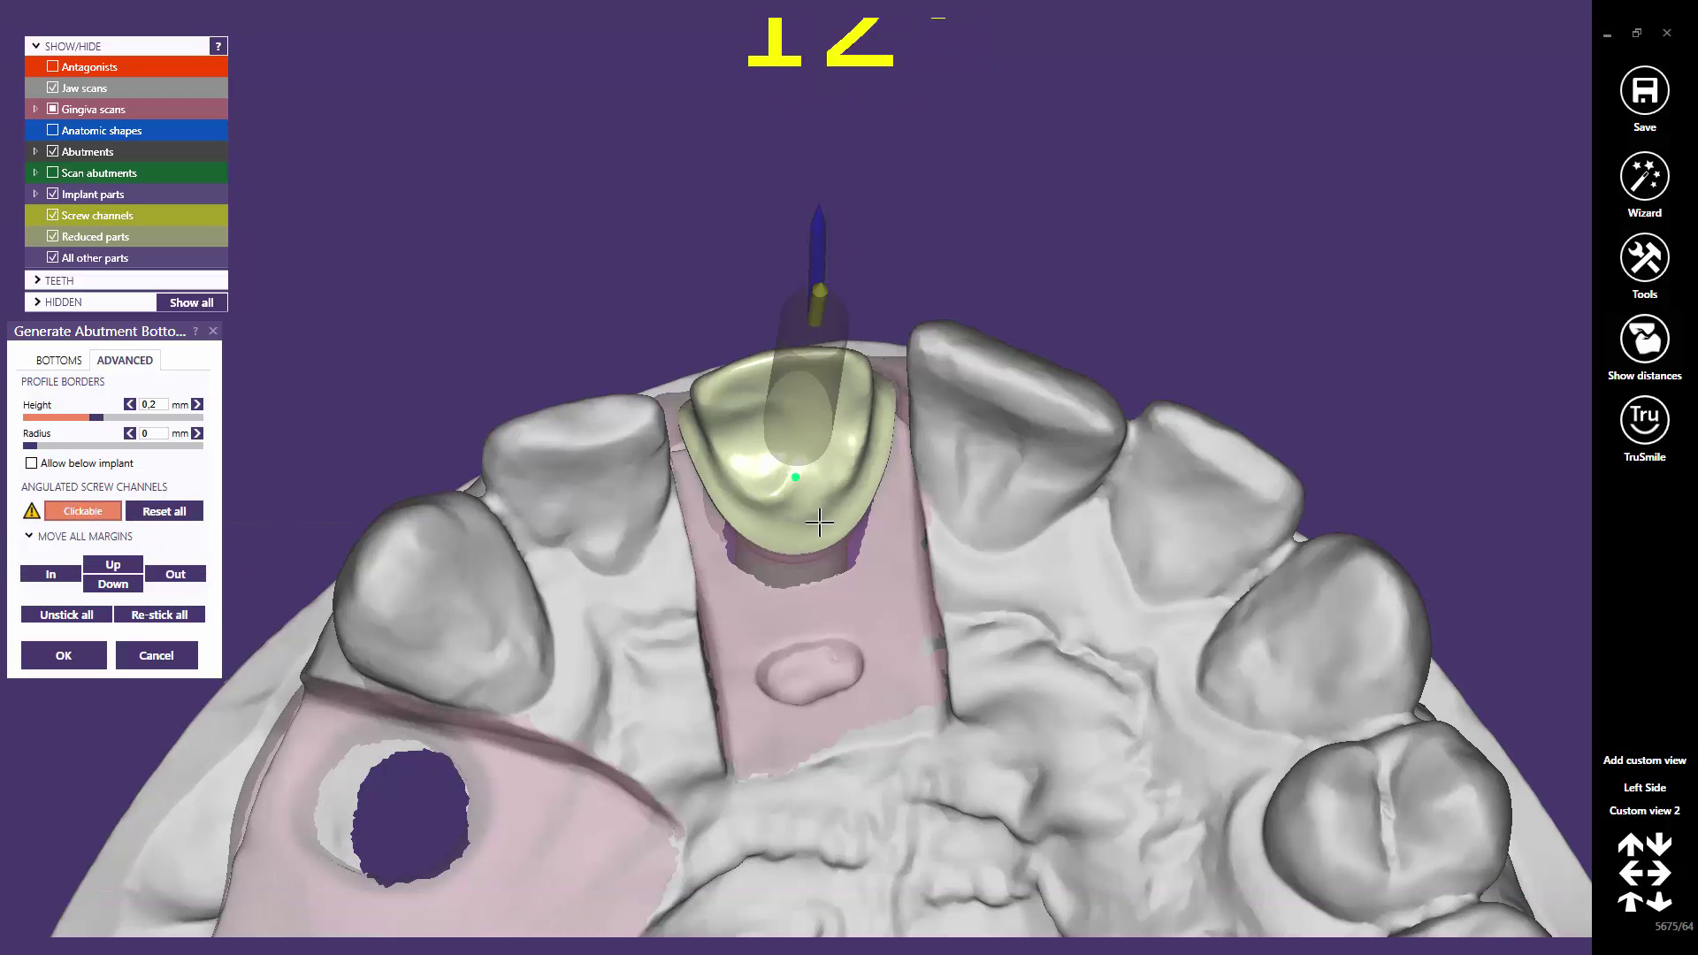
middle_drag(831, 579, 871, 789)
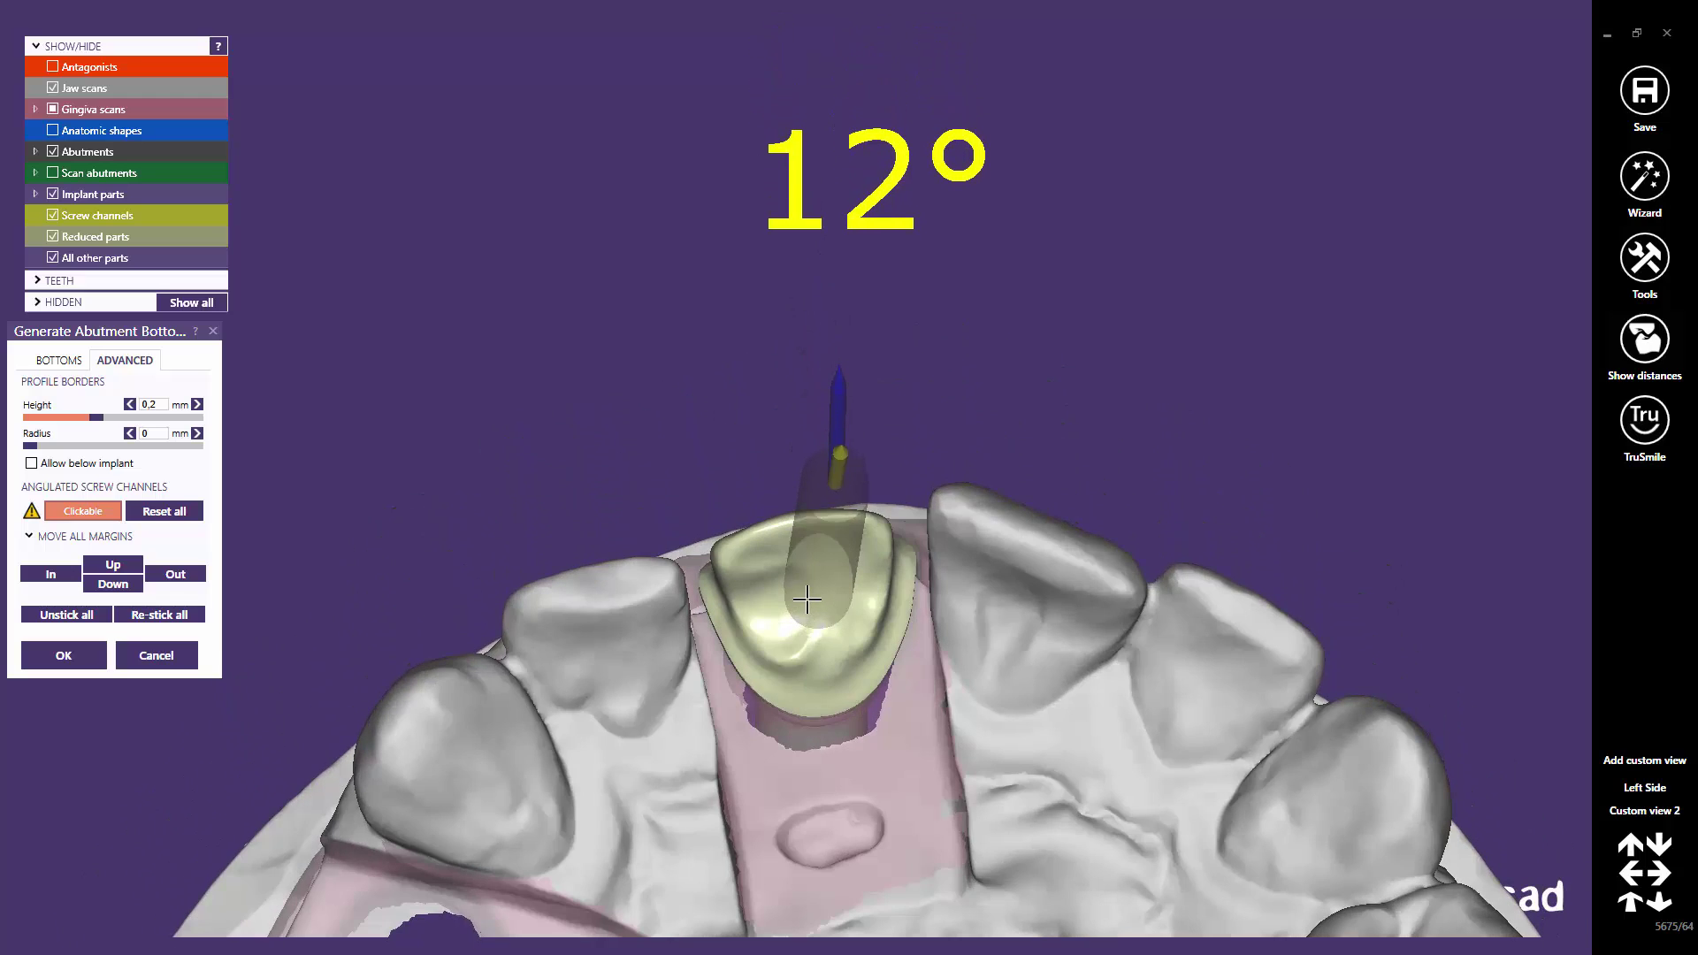
mouse_move(810, 600)
mouse_down()
mouse_move(811, 621)
mouse_move(816, 600)
mouse_up()
right_drag(819, 597, 836, 567)
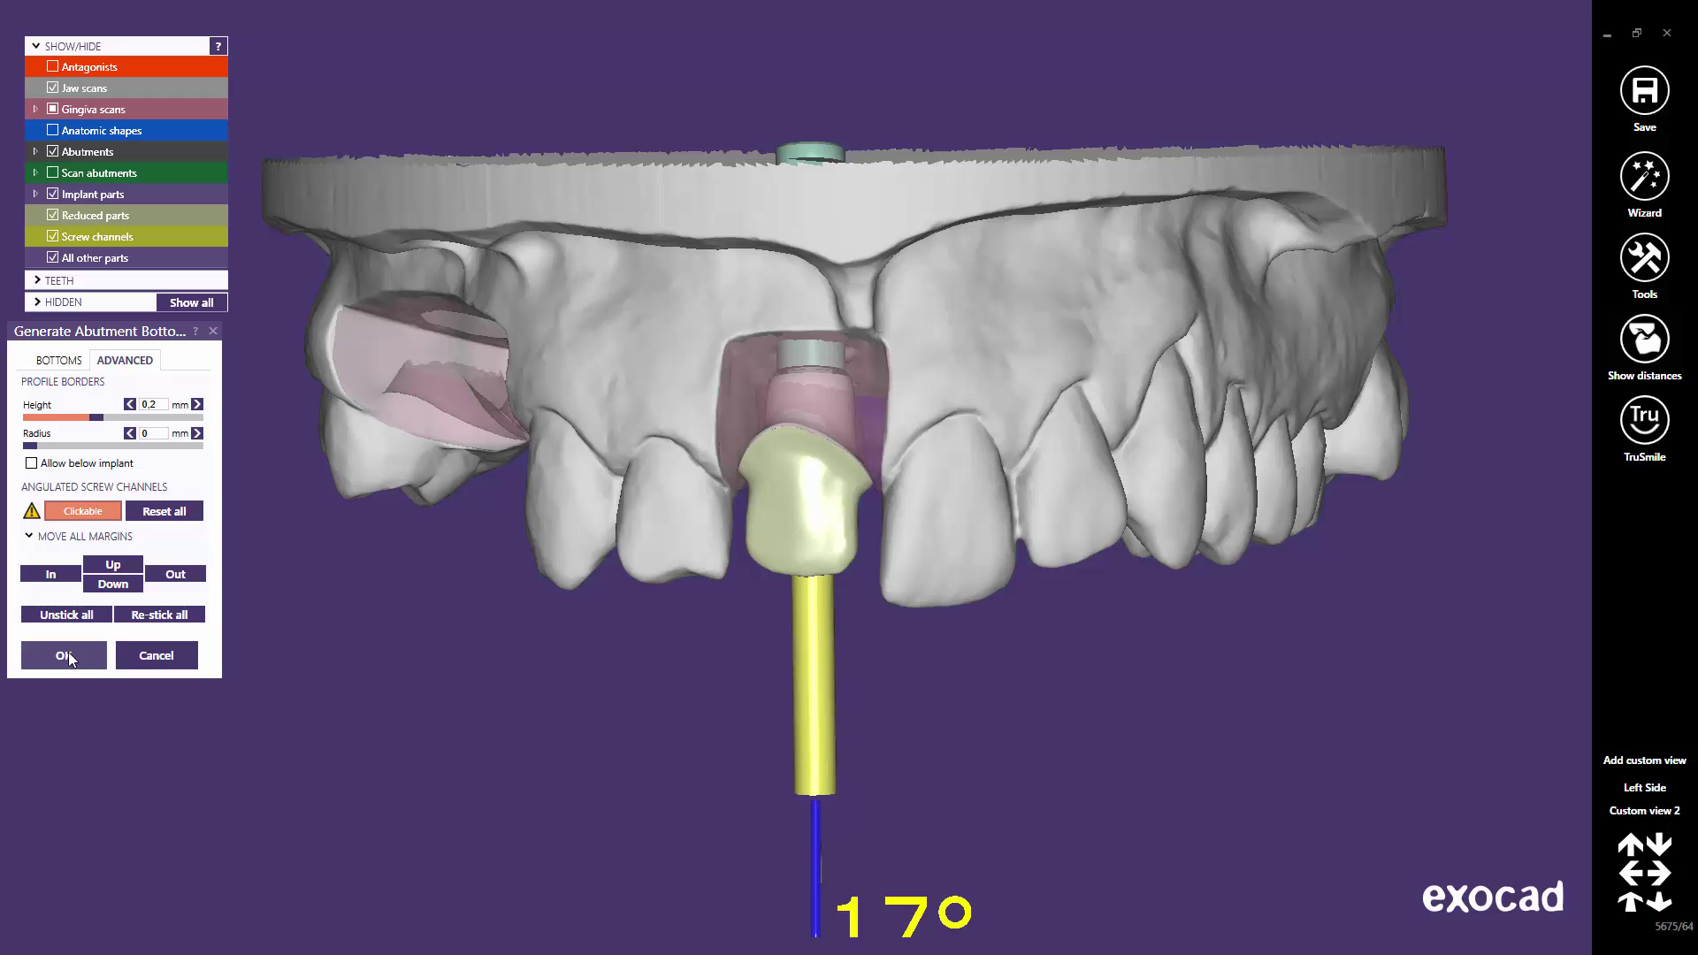
click(67, 654)
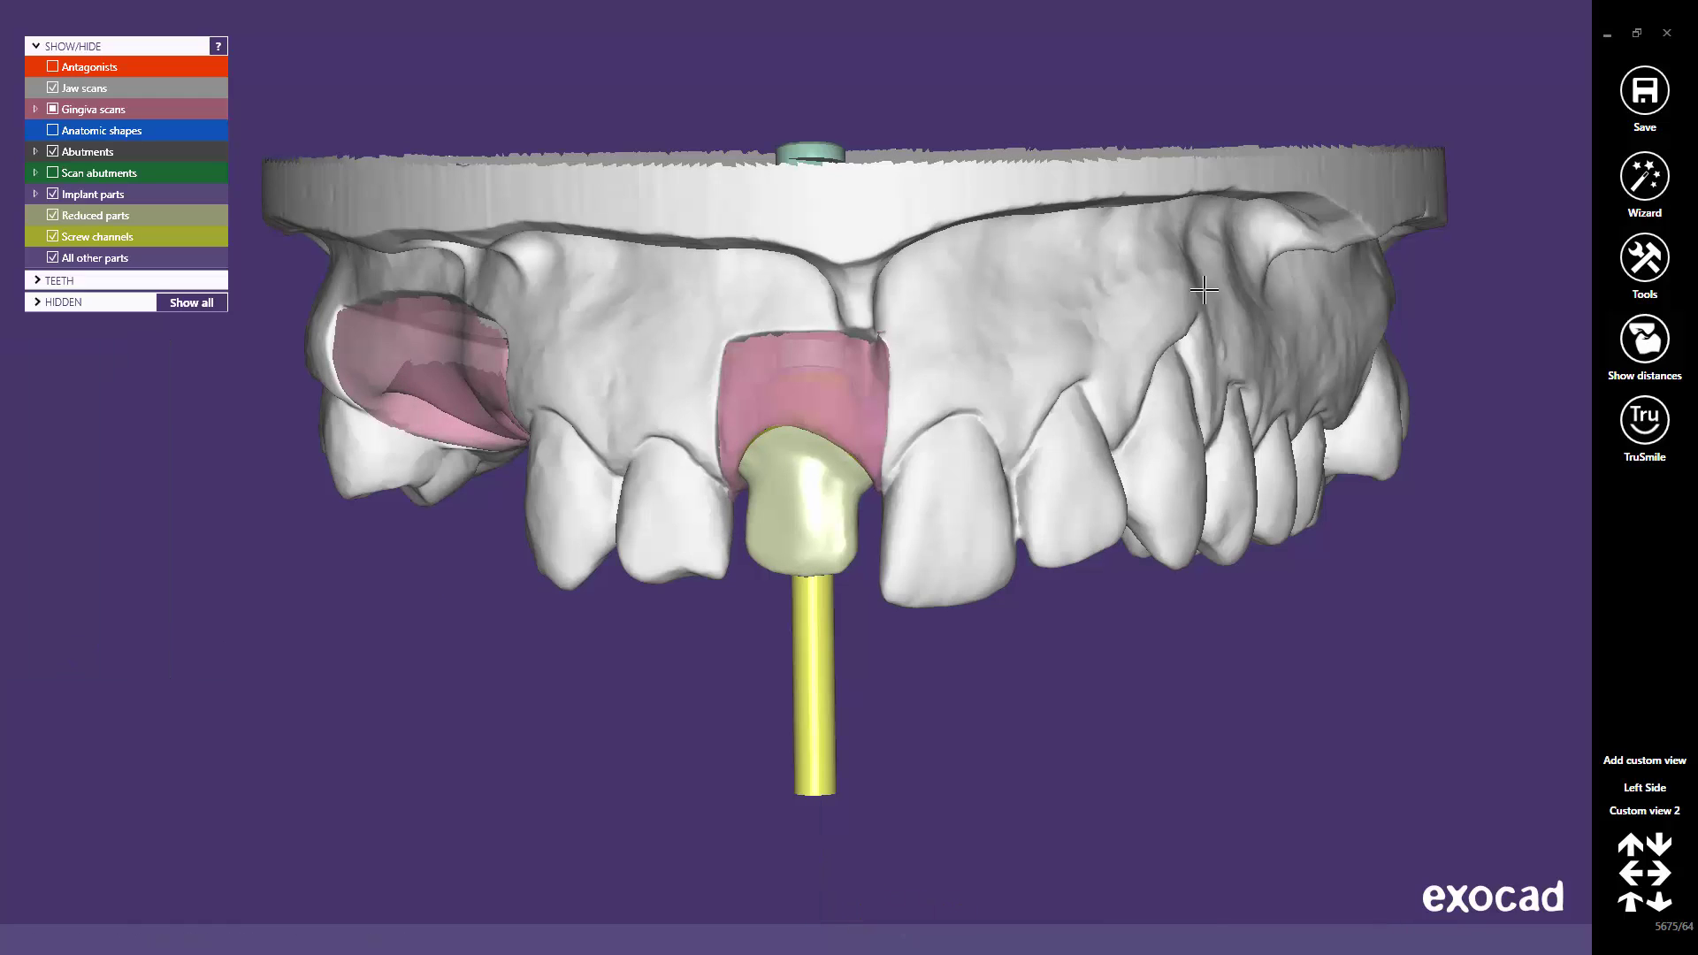
Return to the wizard, merge and save the restoration, and examine the angled screw channel inside the merged abutment.
click(1640, 180)
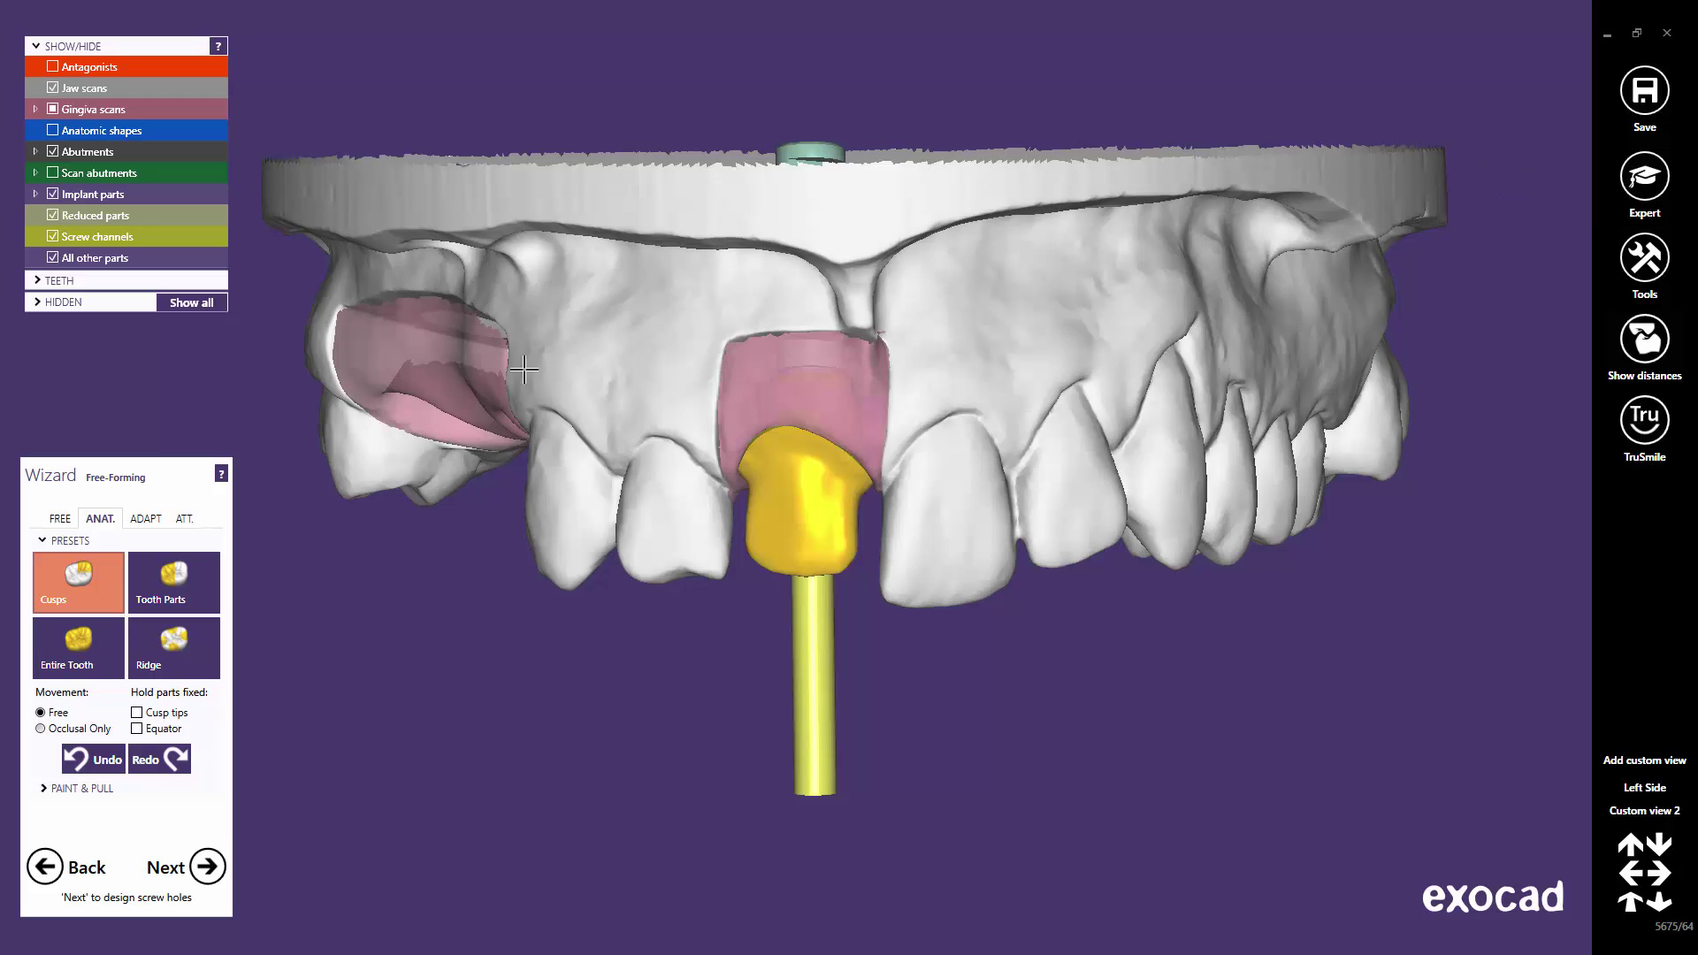
click(208, 867)
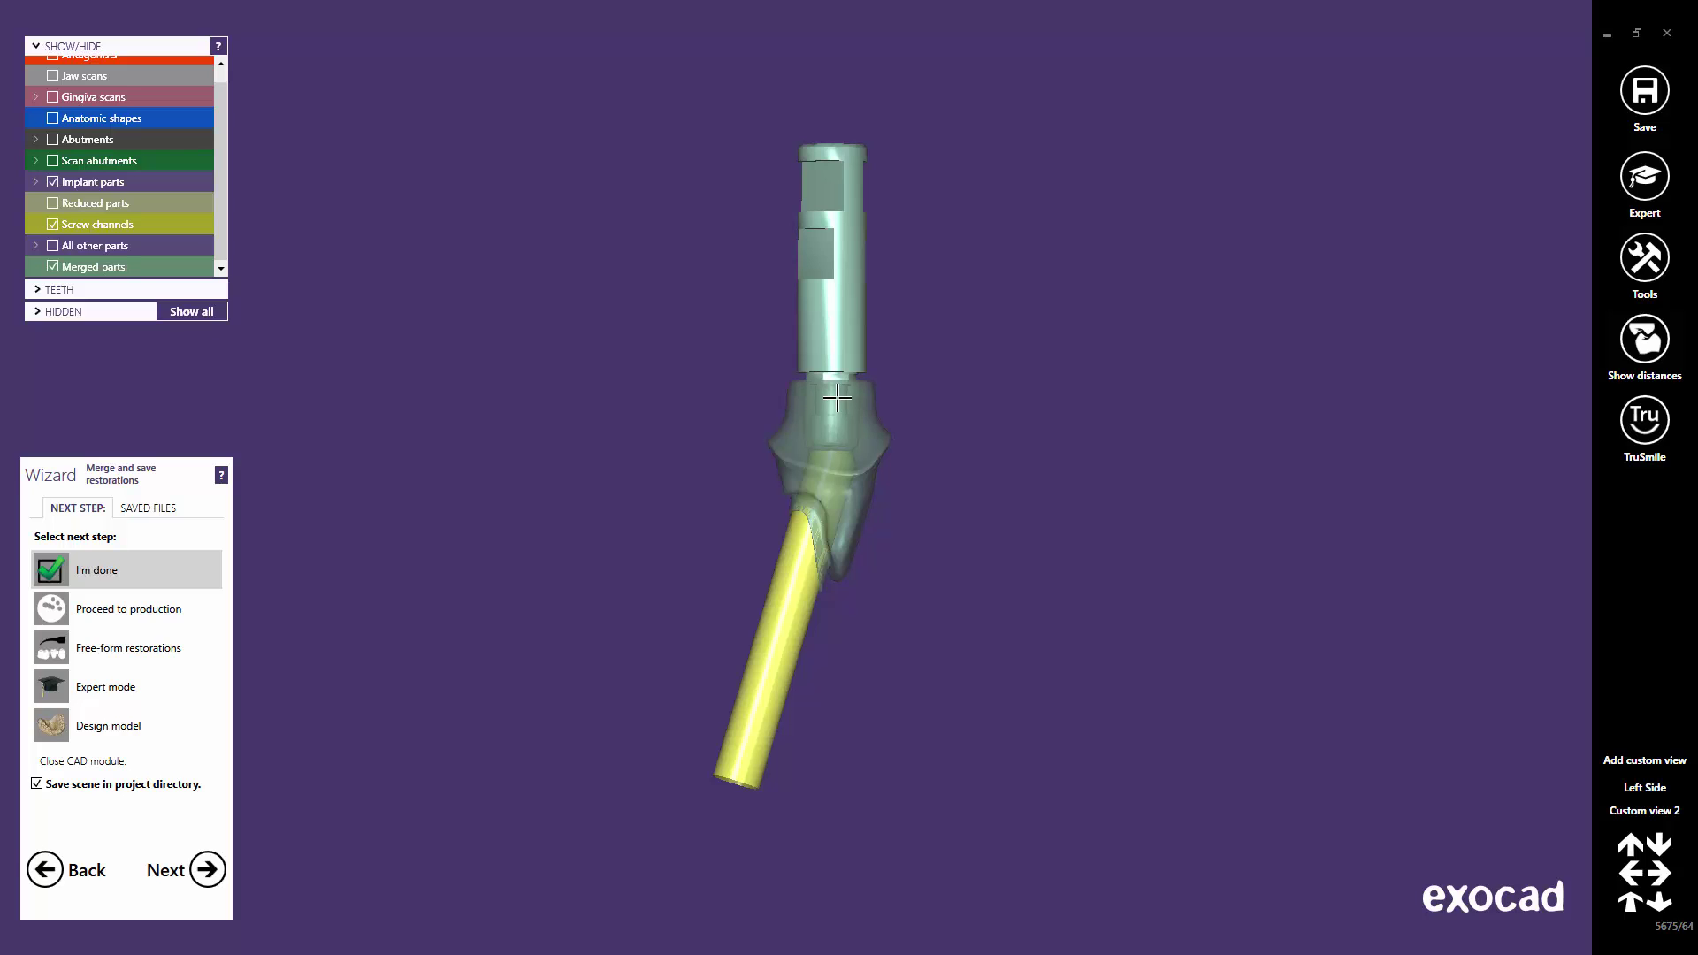
scroll(836, 486, up, 6)
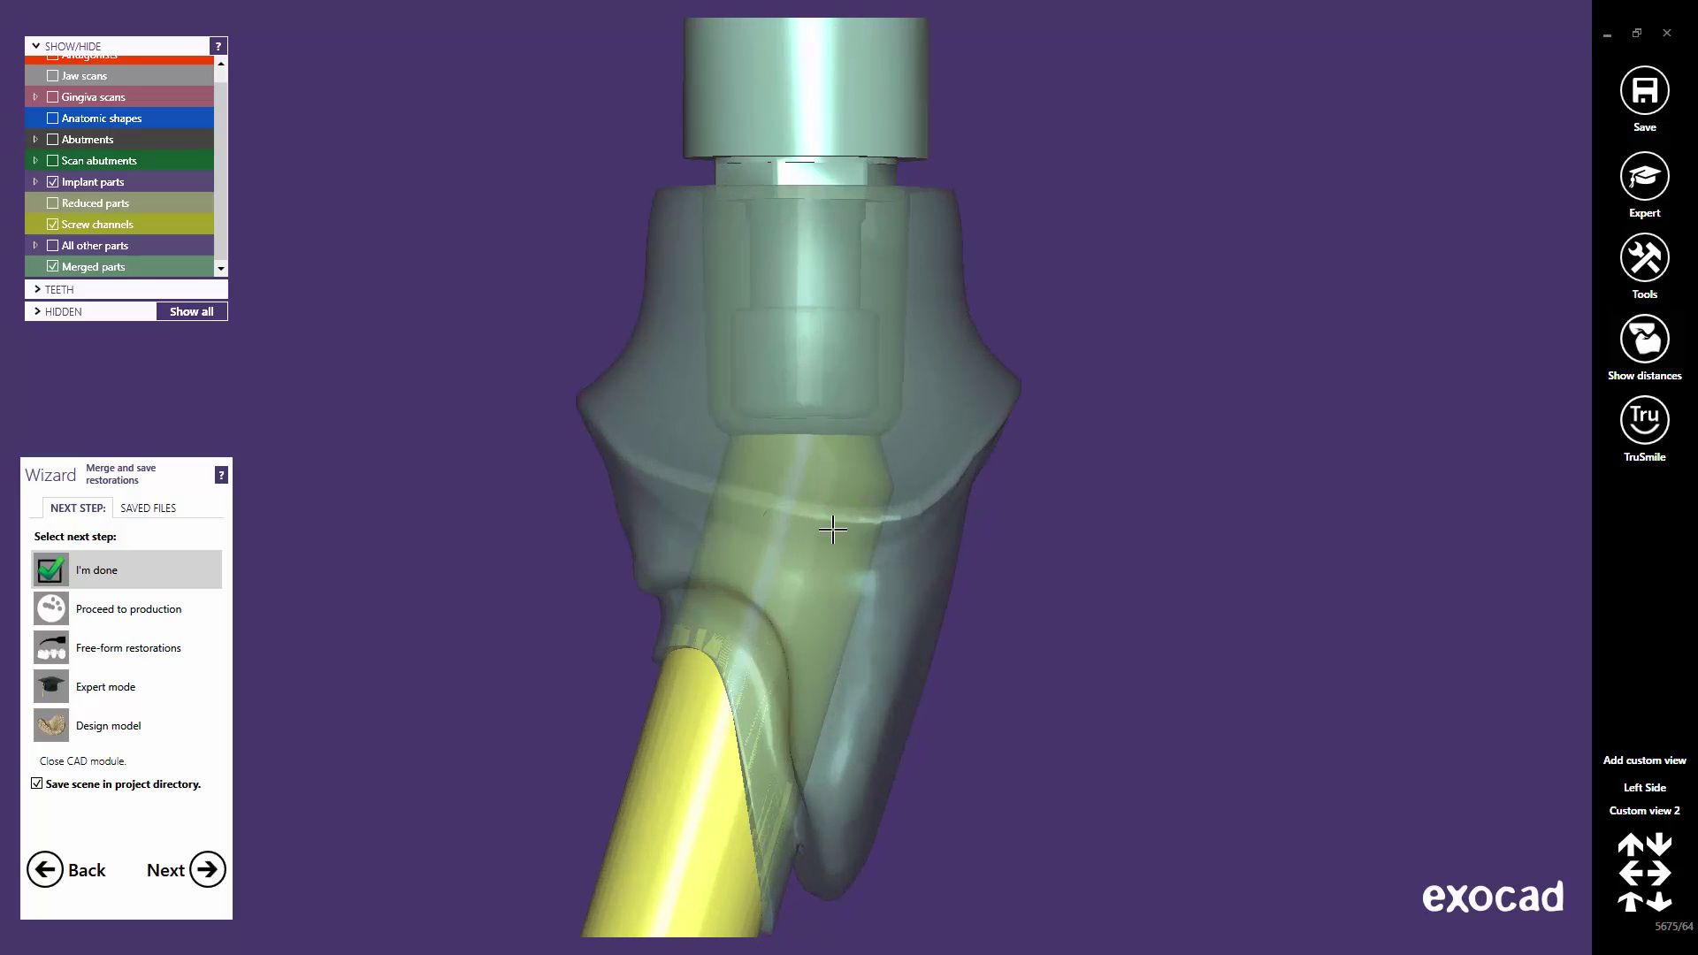